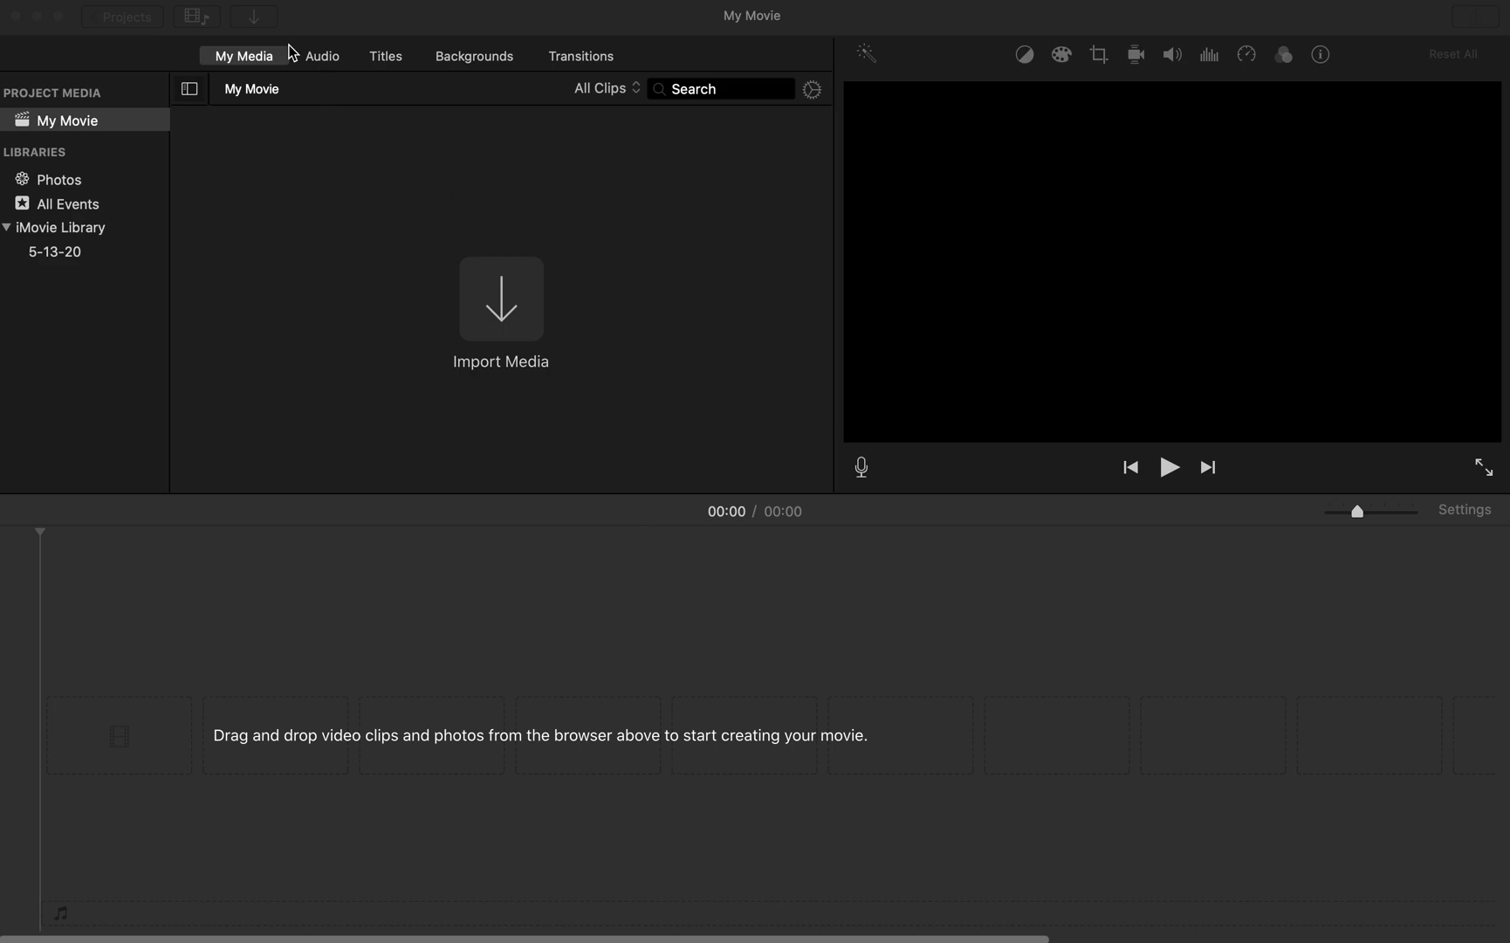
Open iMovie's Import window from the toolbar's Import Media button.
left_click(251, 21)
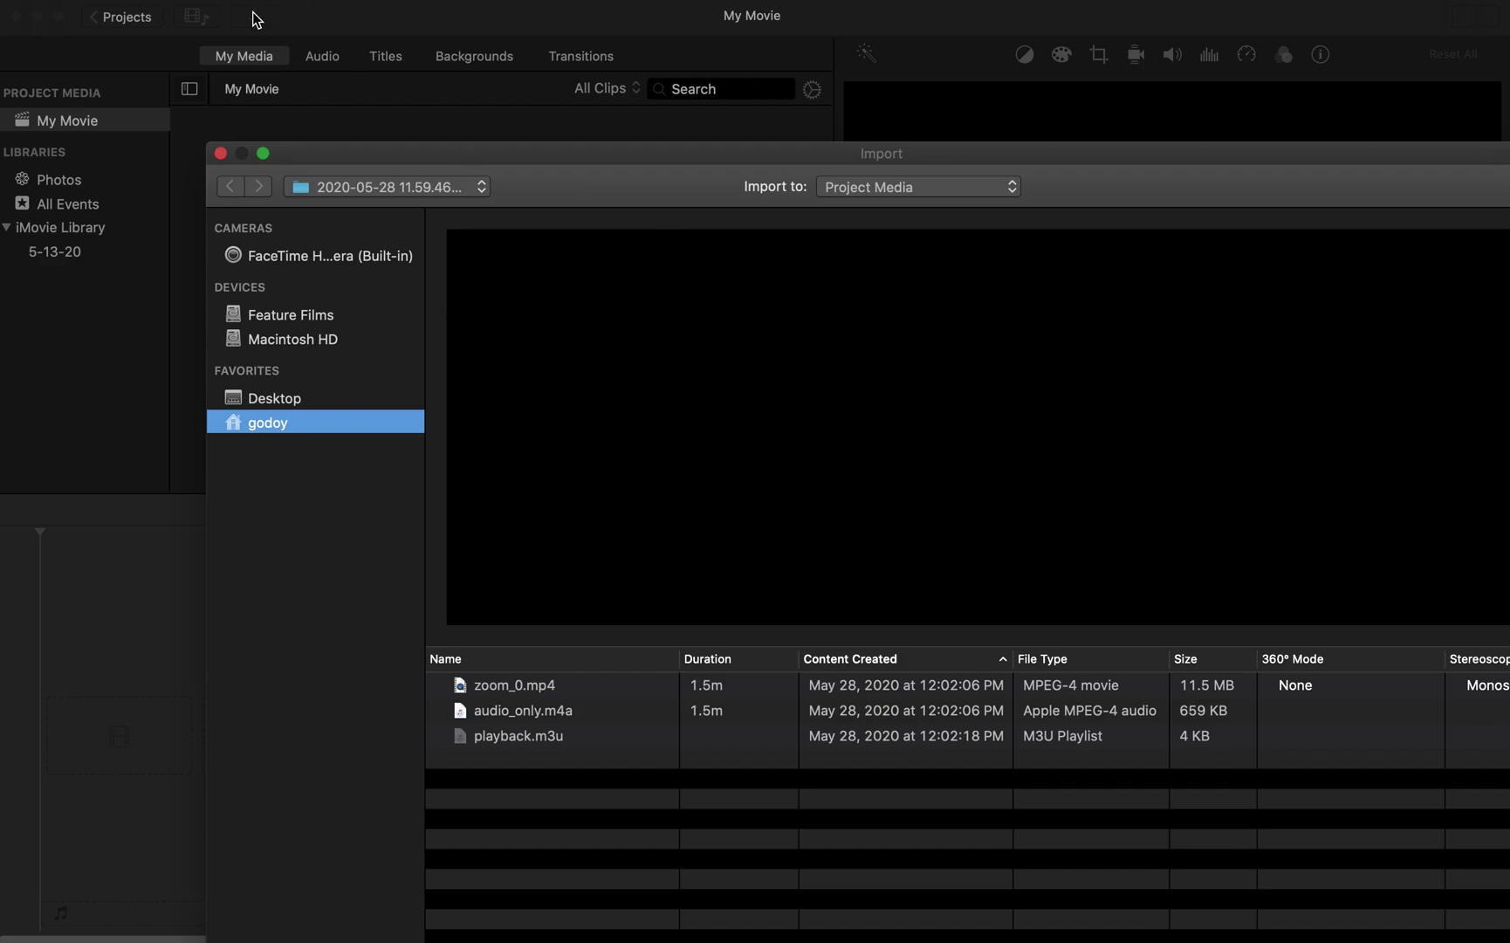
Import zoom_0.mp4 from Documents > Zoom > the latest meeting folder into My Movie.
left_click_drag(629, 152, 524, 2)
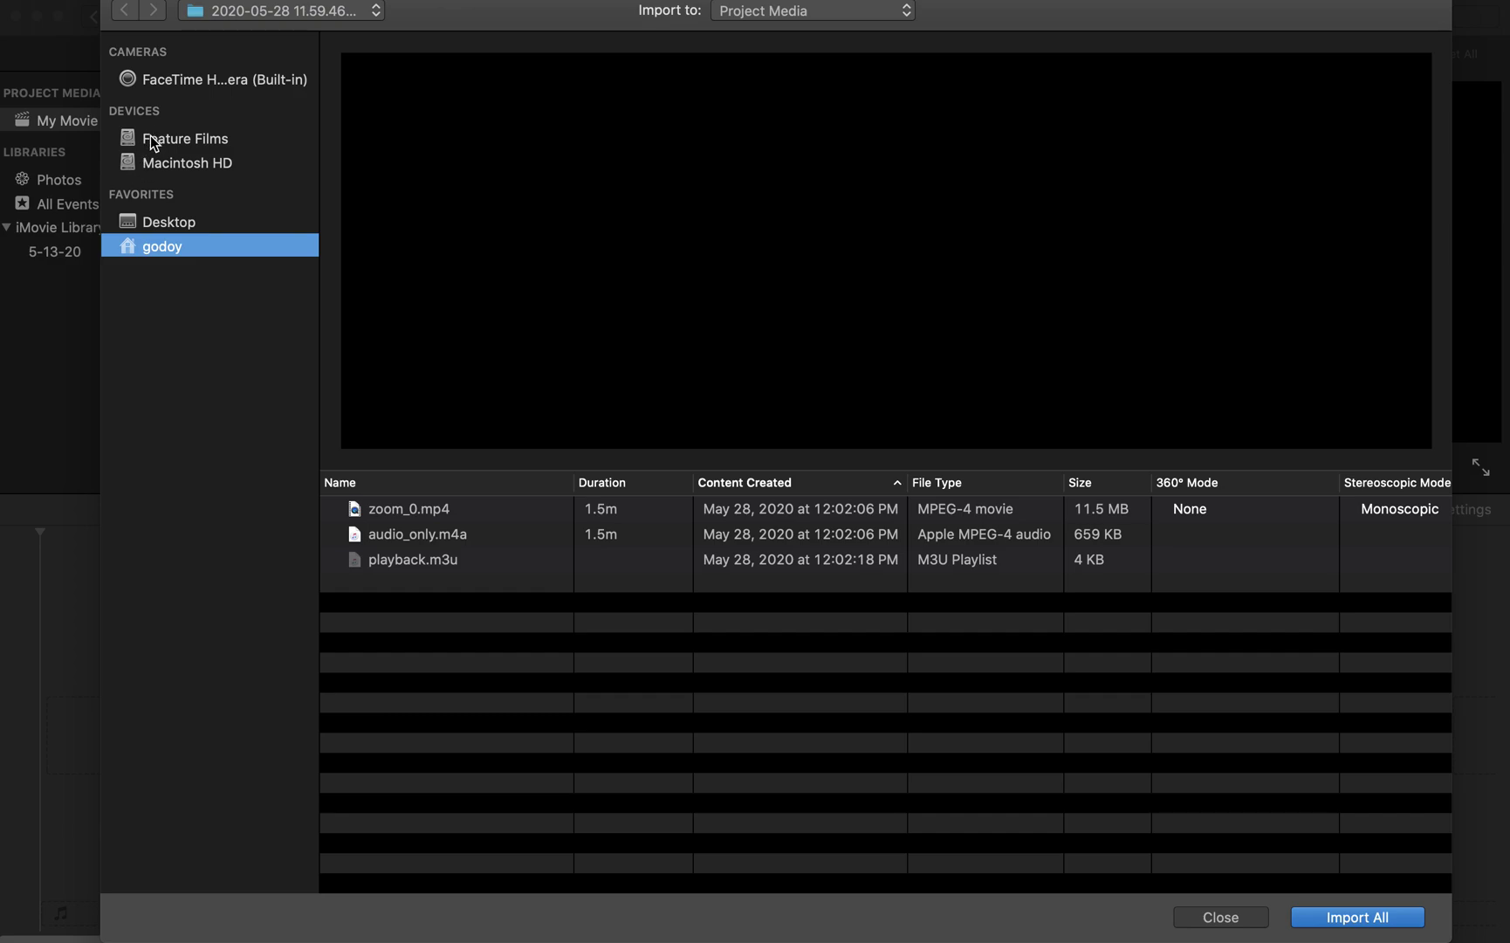
left_click(213, 14)
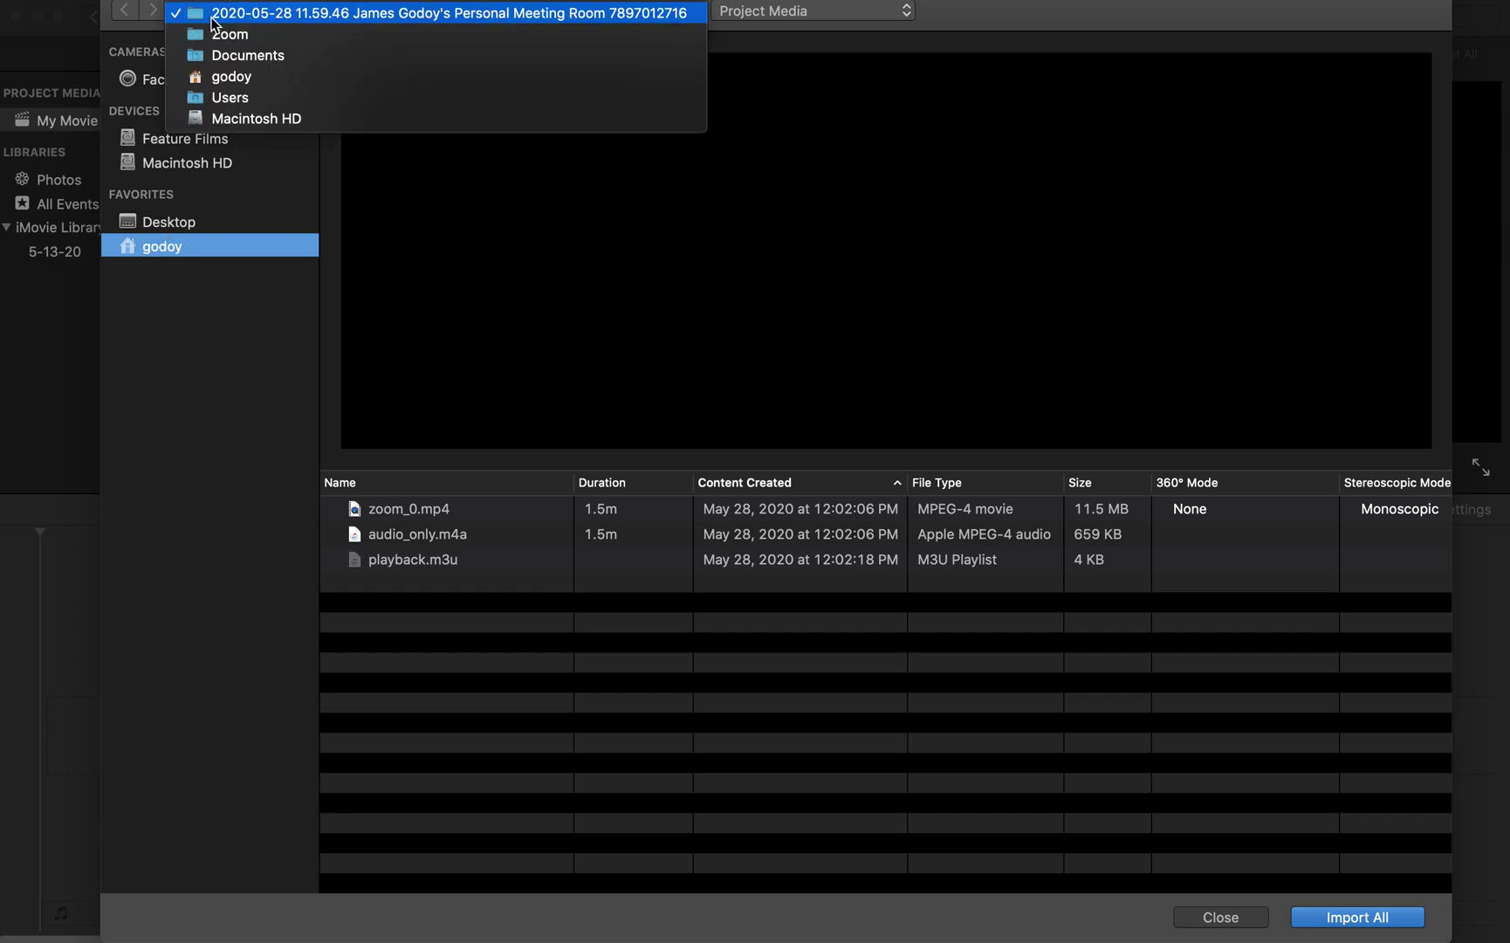
left_click(231, 77)
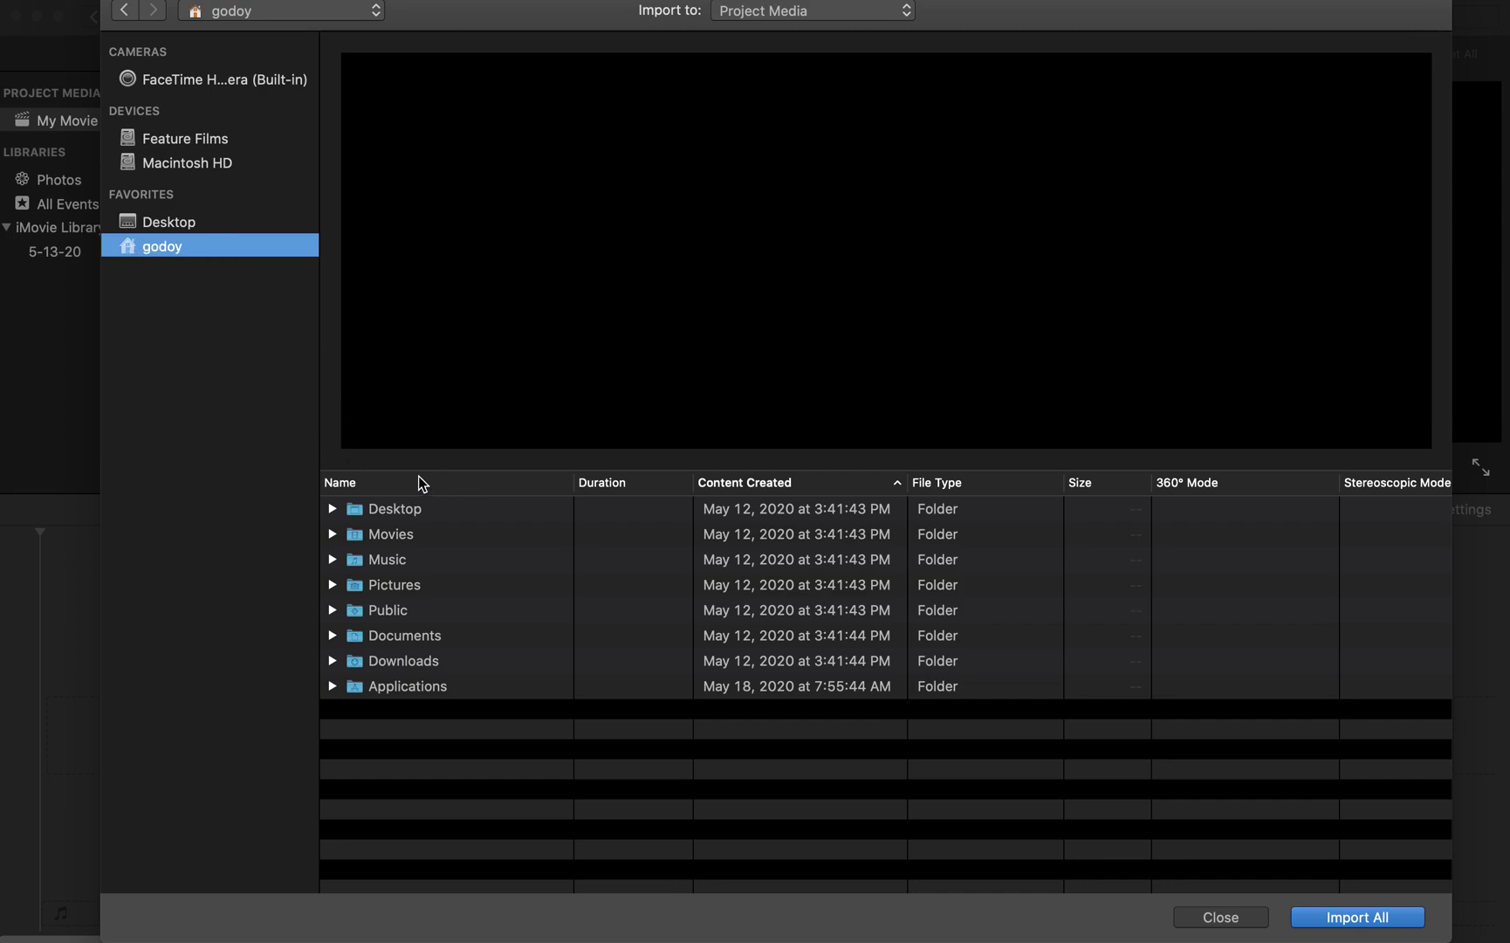
double_click(393, 637)
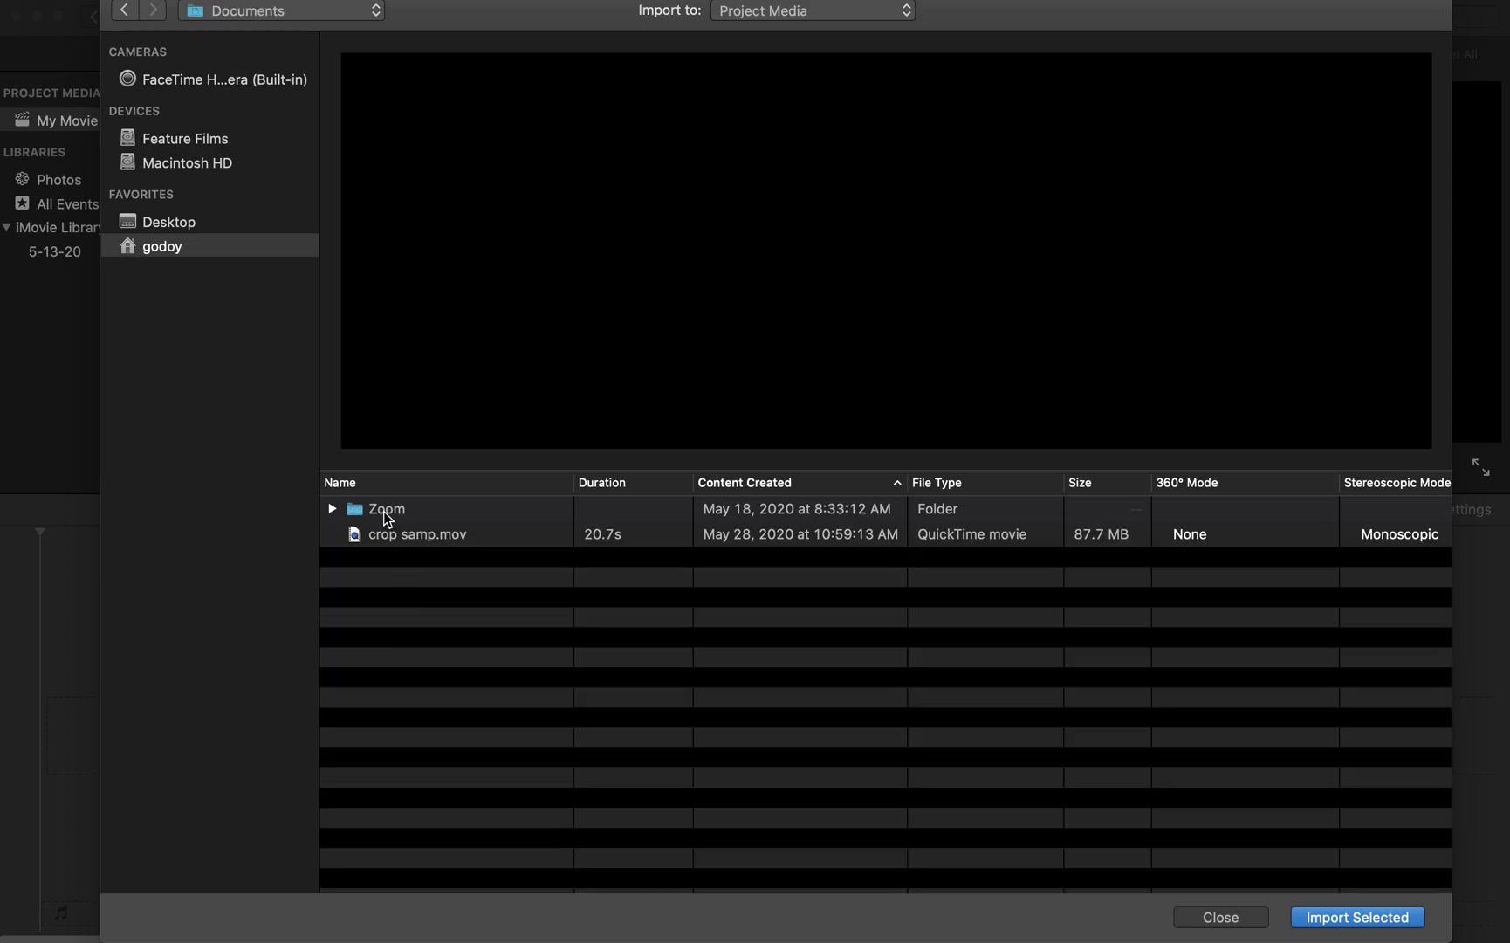
double_click(388, 514)
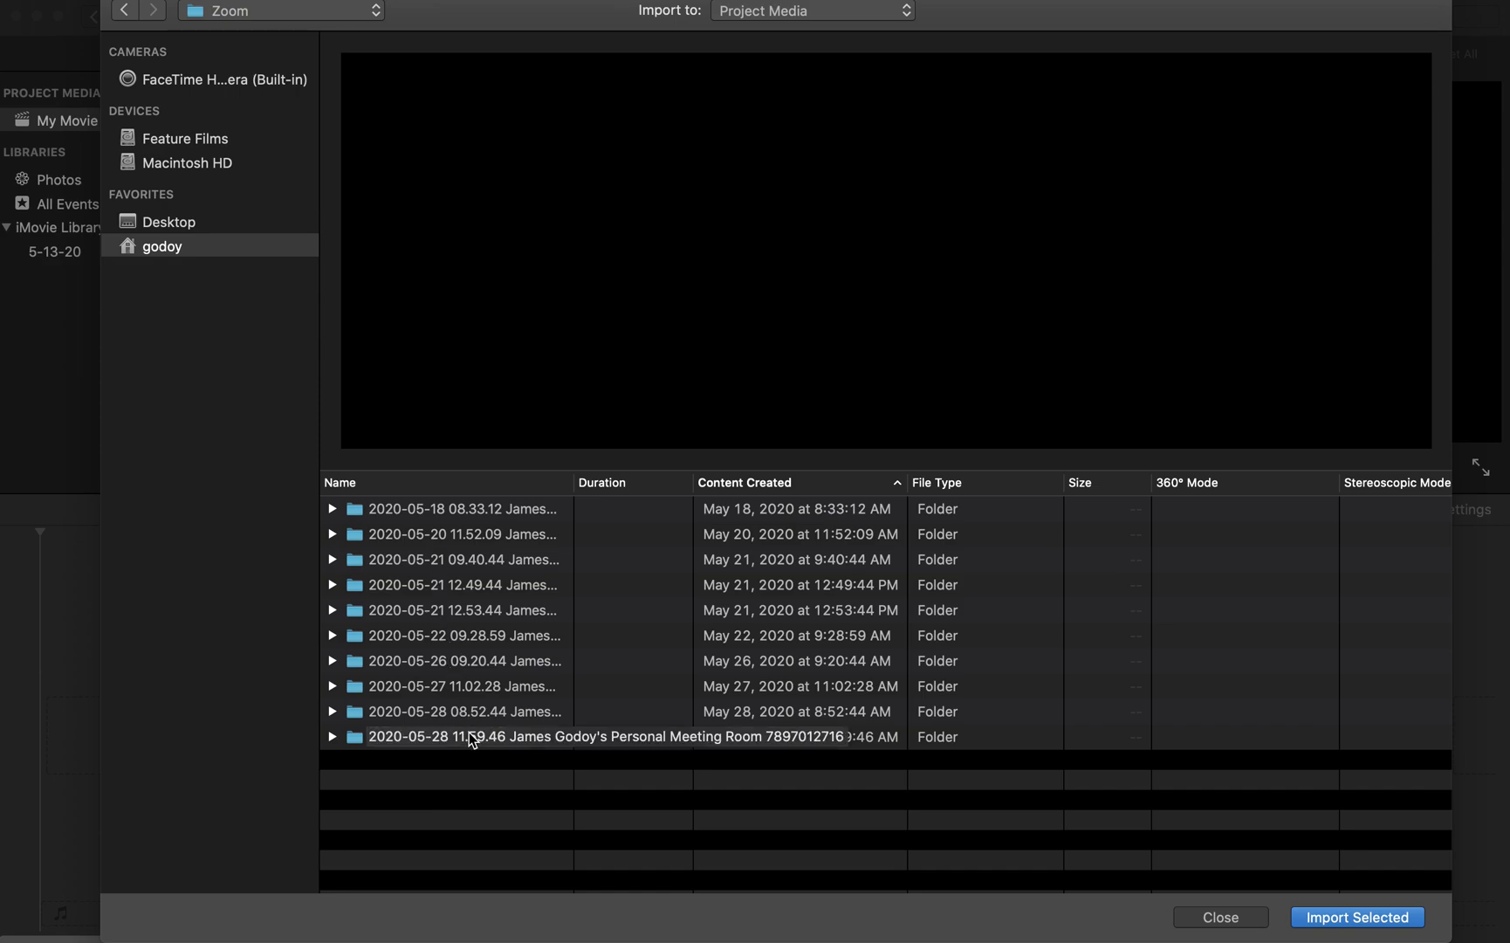
double_click(362, 738)
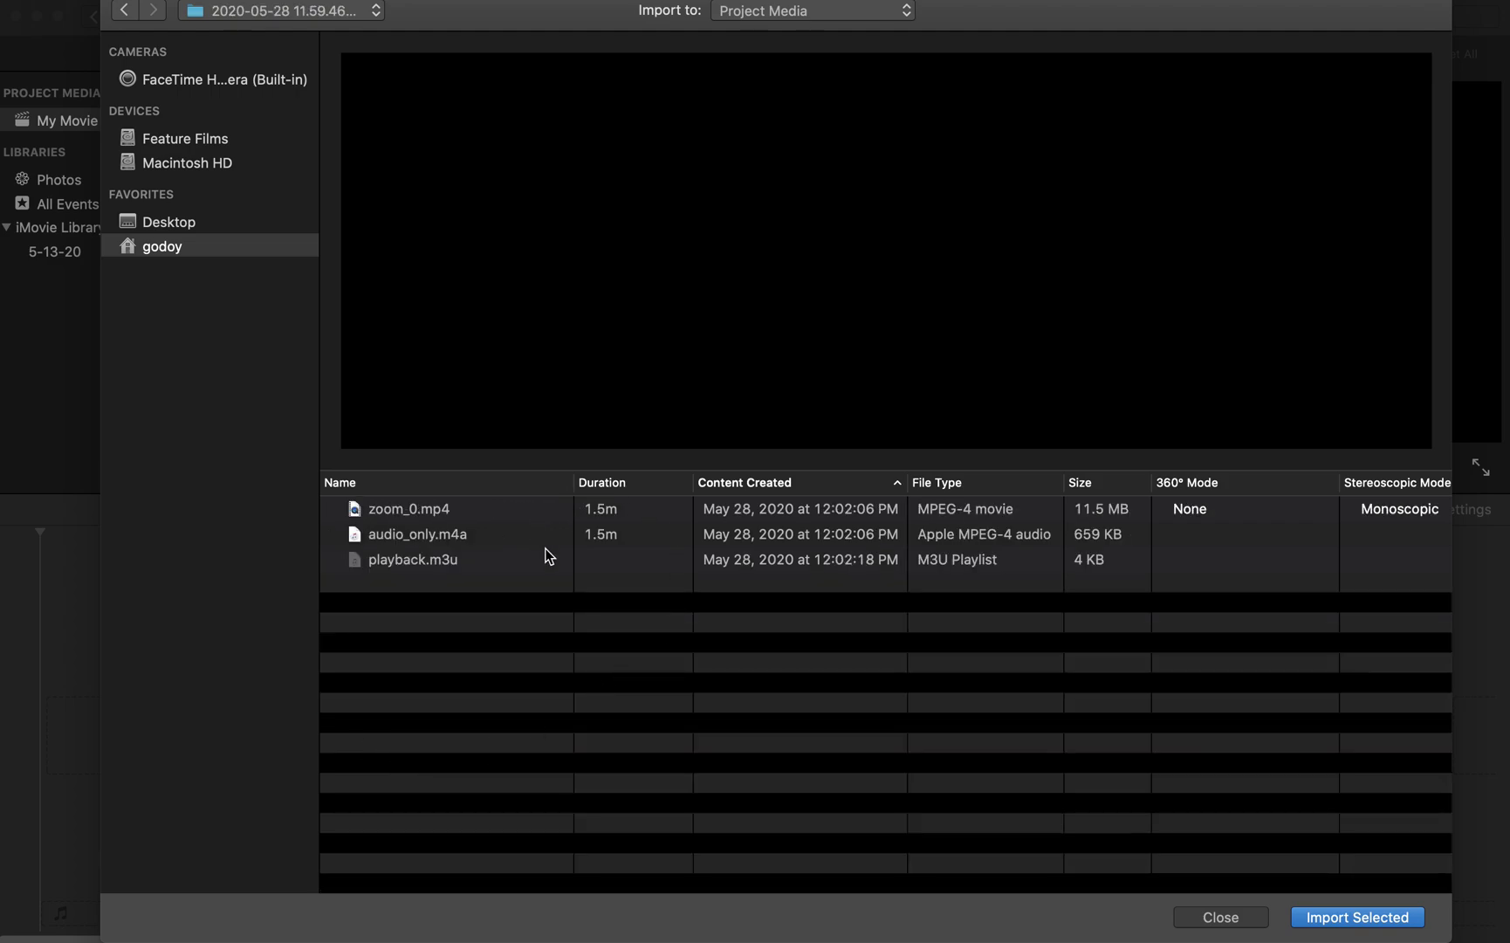
left_click(443, 516)
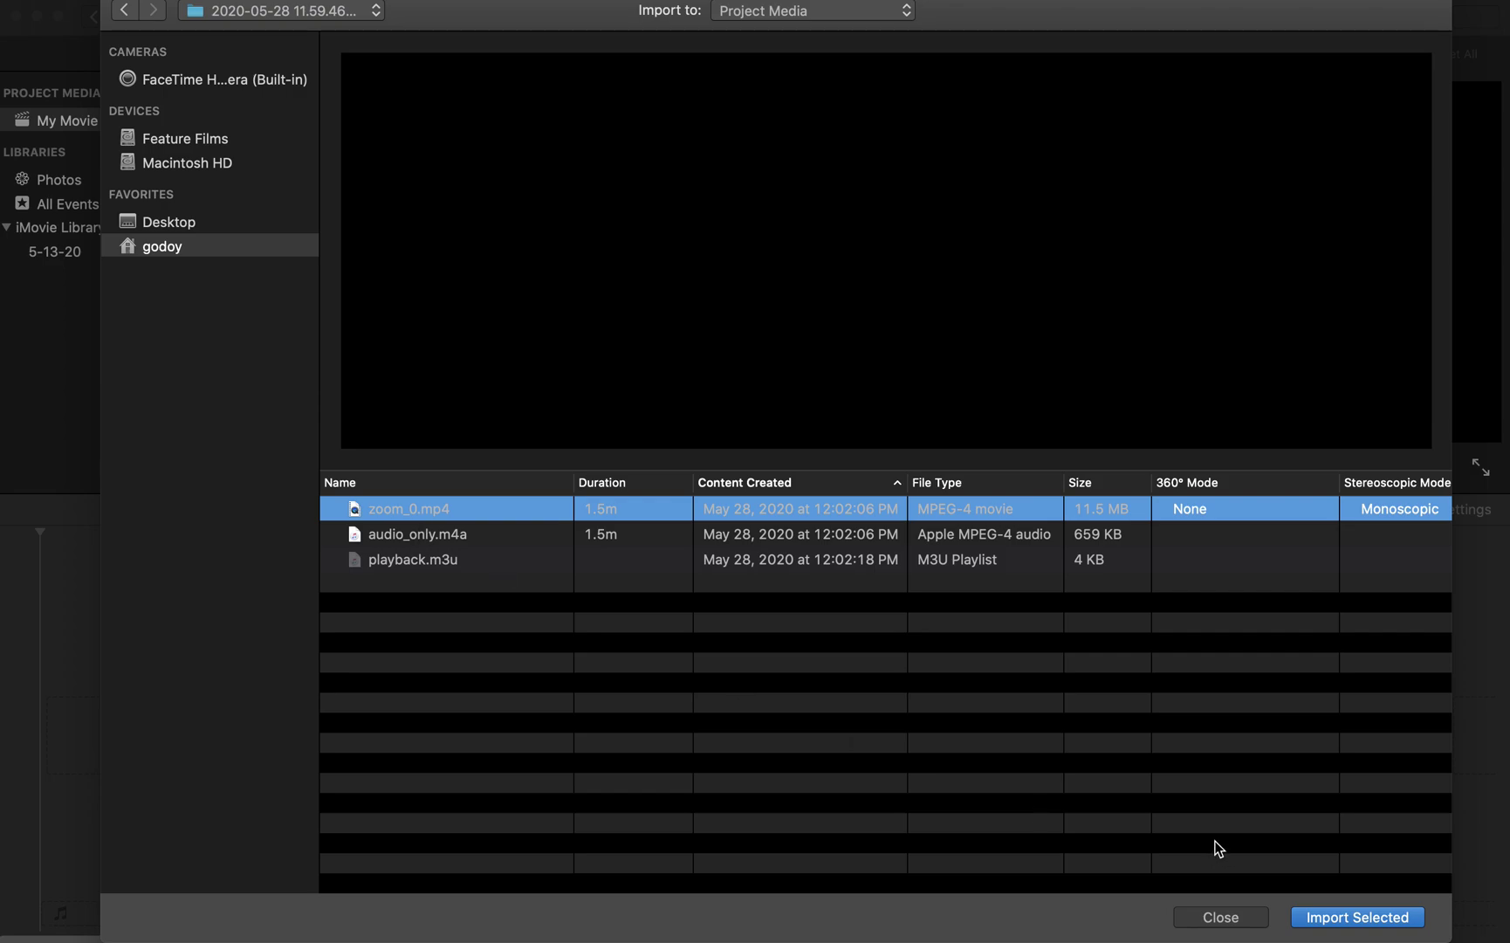
left_click(1368, 919)
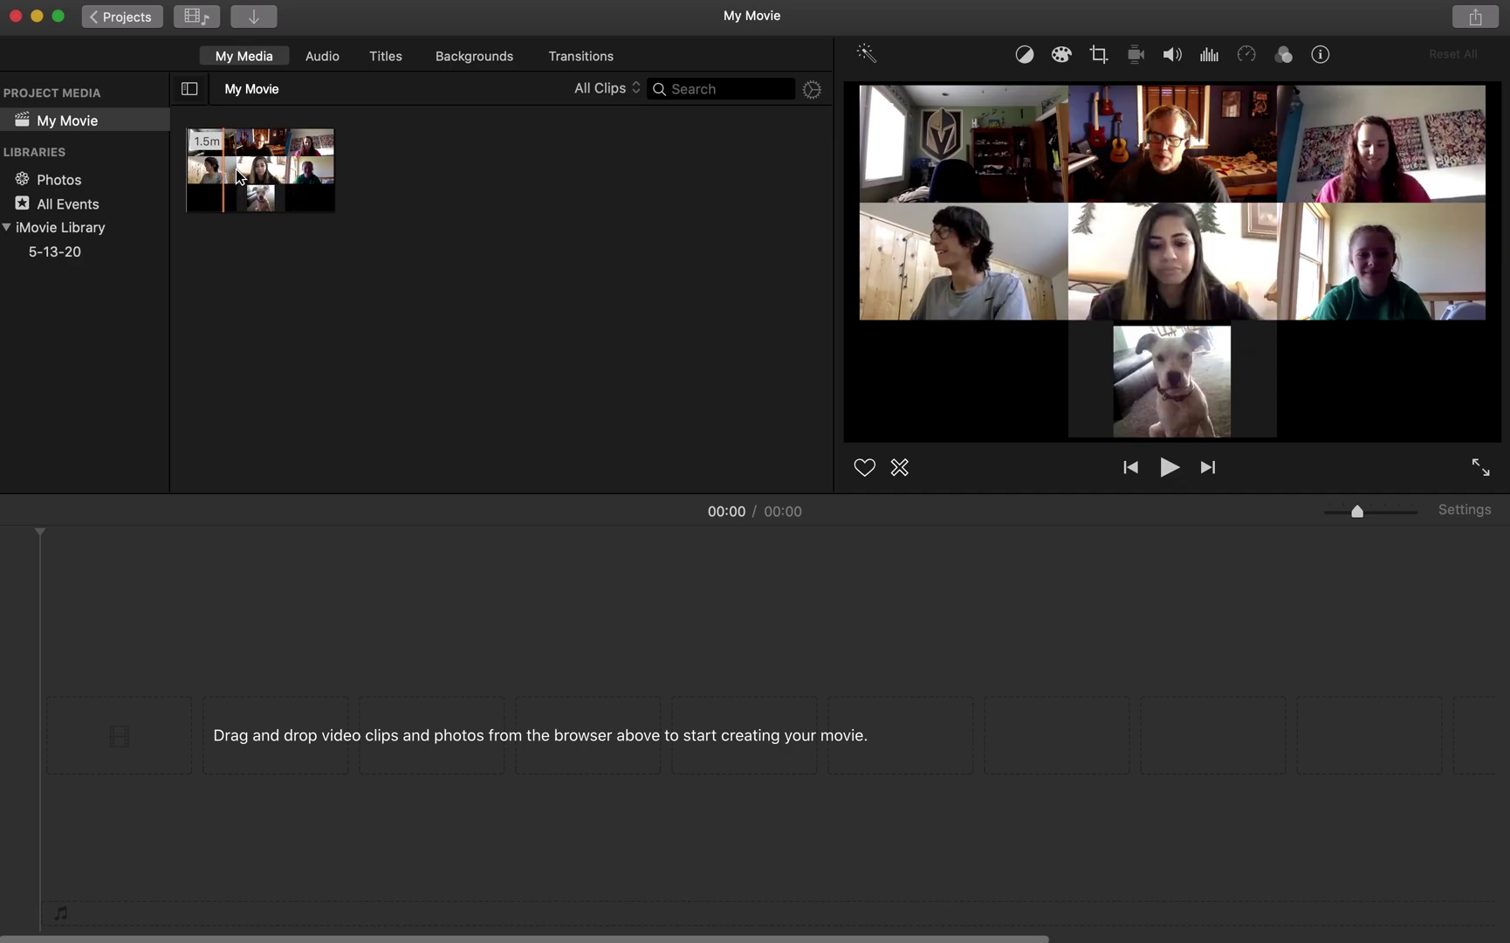
Drag the imported zoom_0.mp4 clip into the empty timeline, making the movie 01:30 long.
left_click(253, 178)
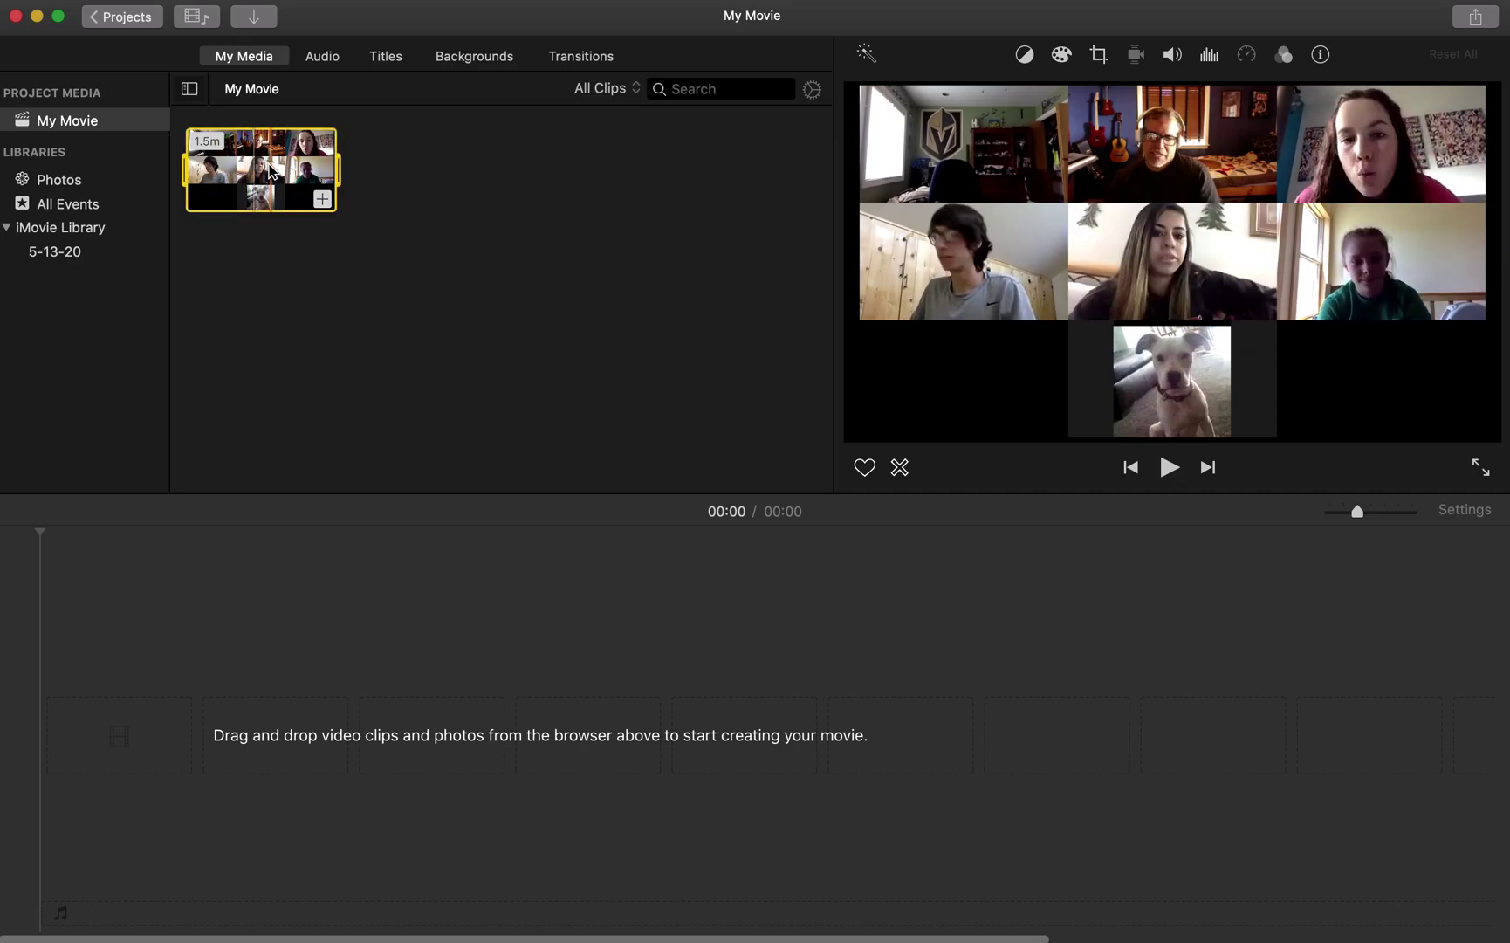
left_click_drag(272, 172, 118, 690)
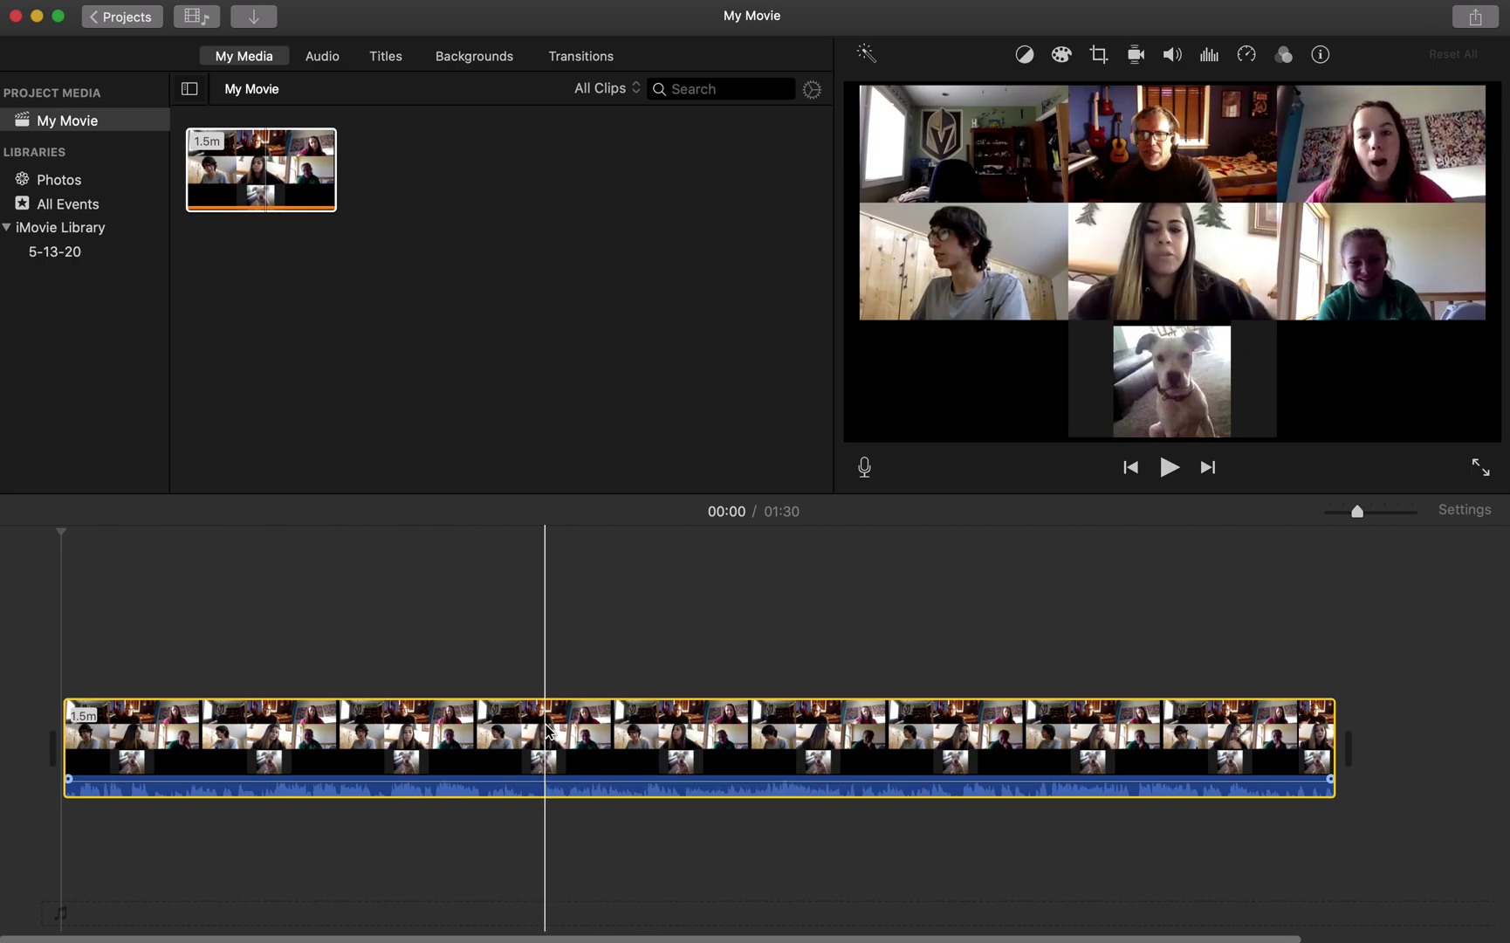
Detach the zoom_0 clip's audio onto its own green track, then select the video clip.
right_click(421, 739)
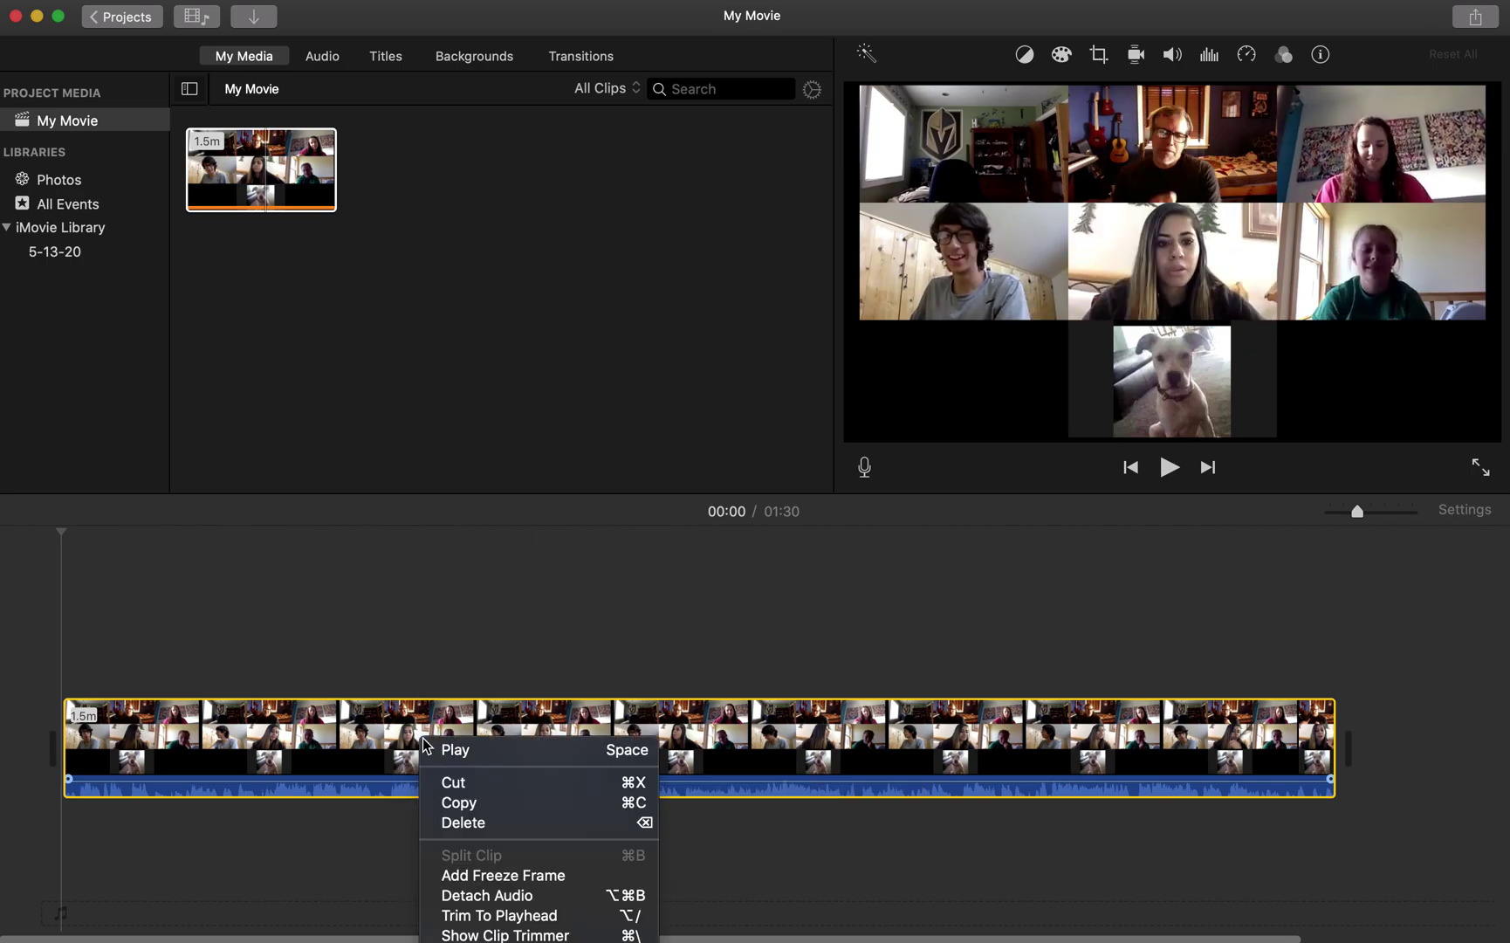
left_click(502, 896)
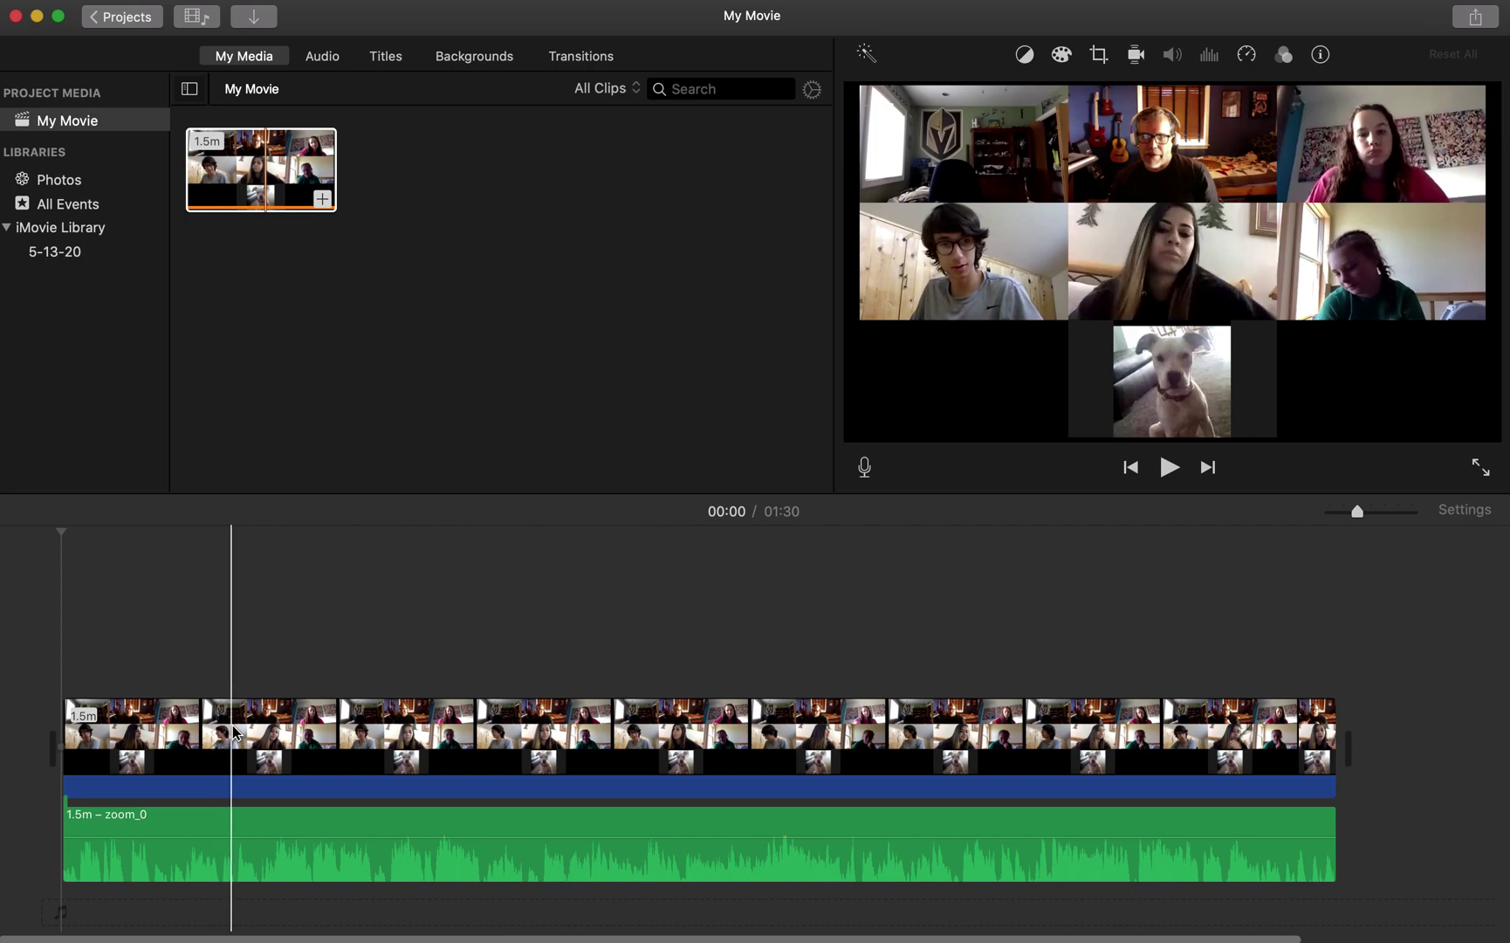
left_click(175, 743)
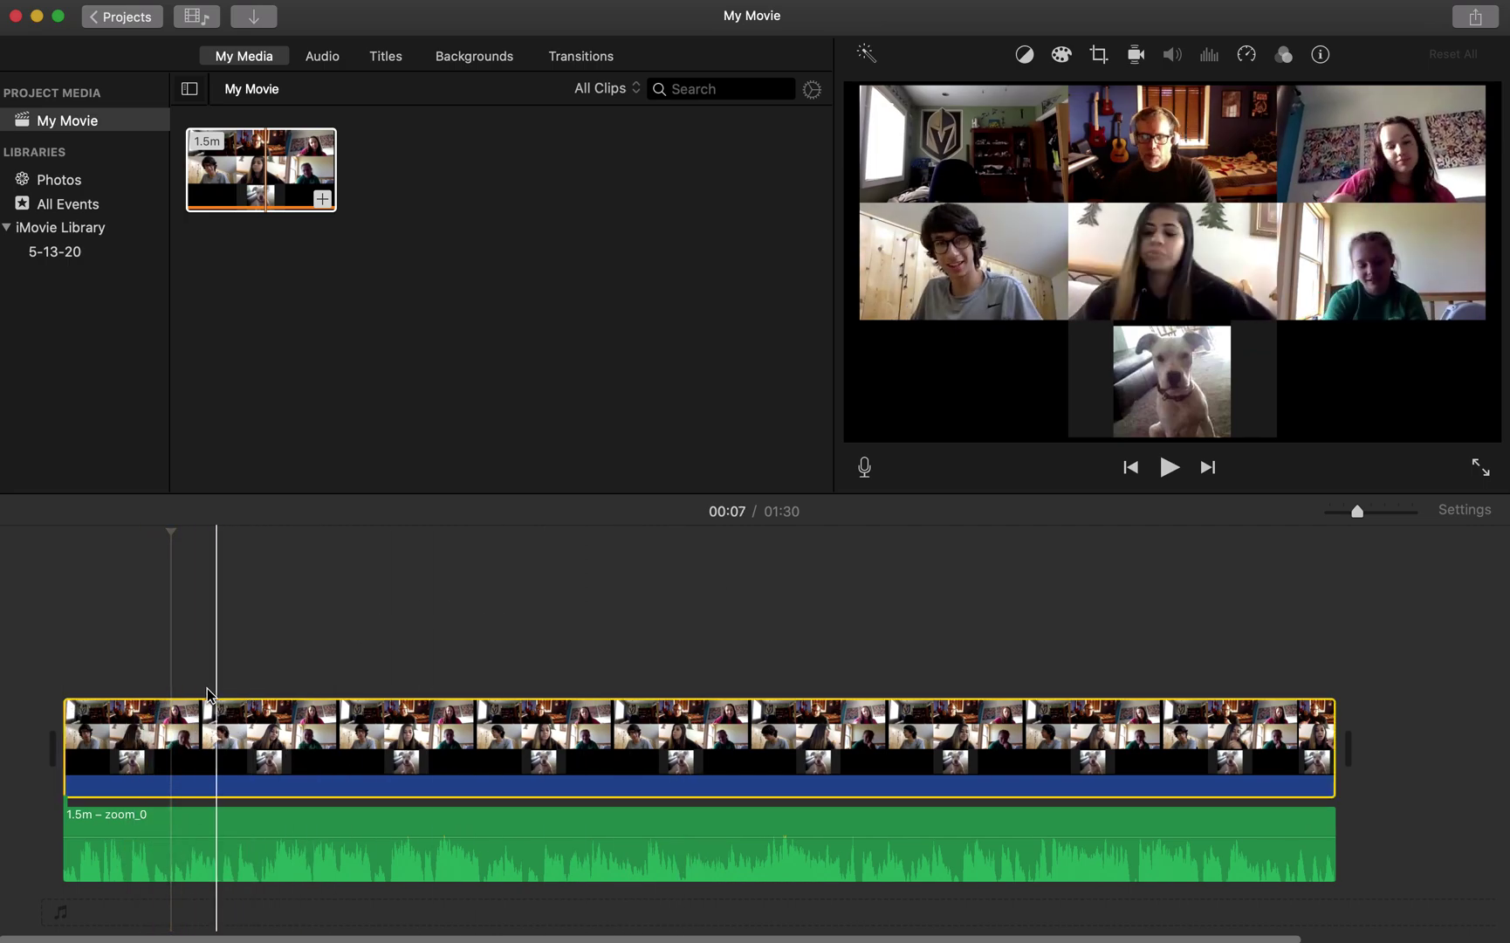
At 00:14, Crop to Fill the gallery clip down to the boy's tile.
left_click(259, 733)
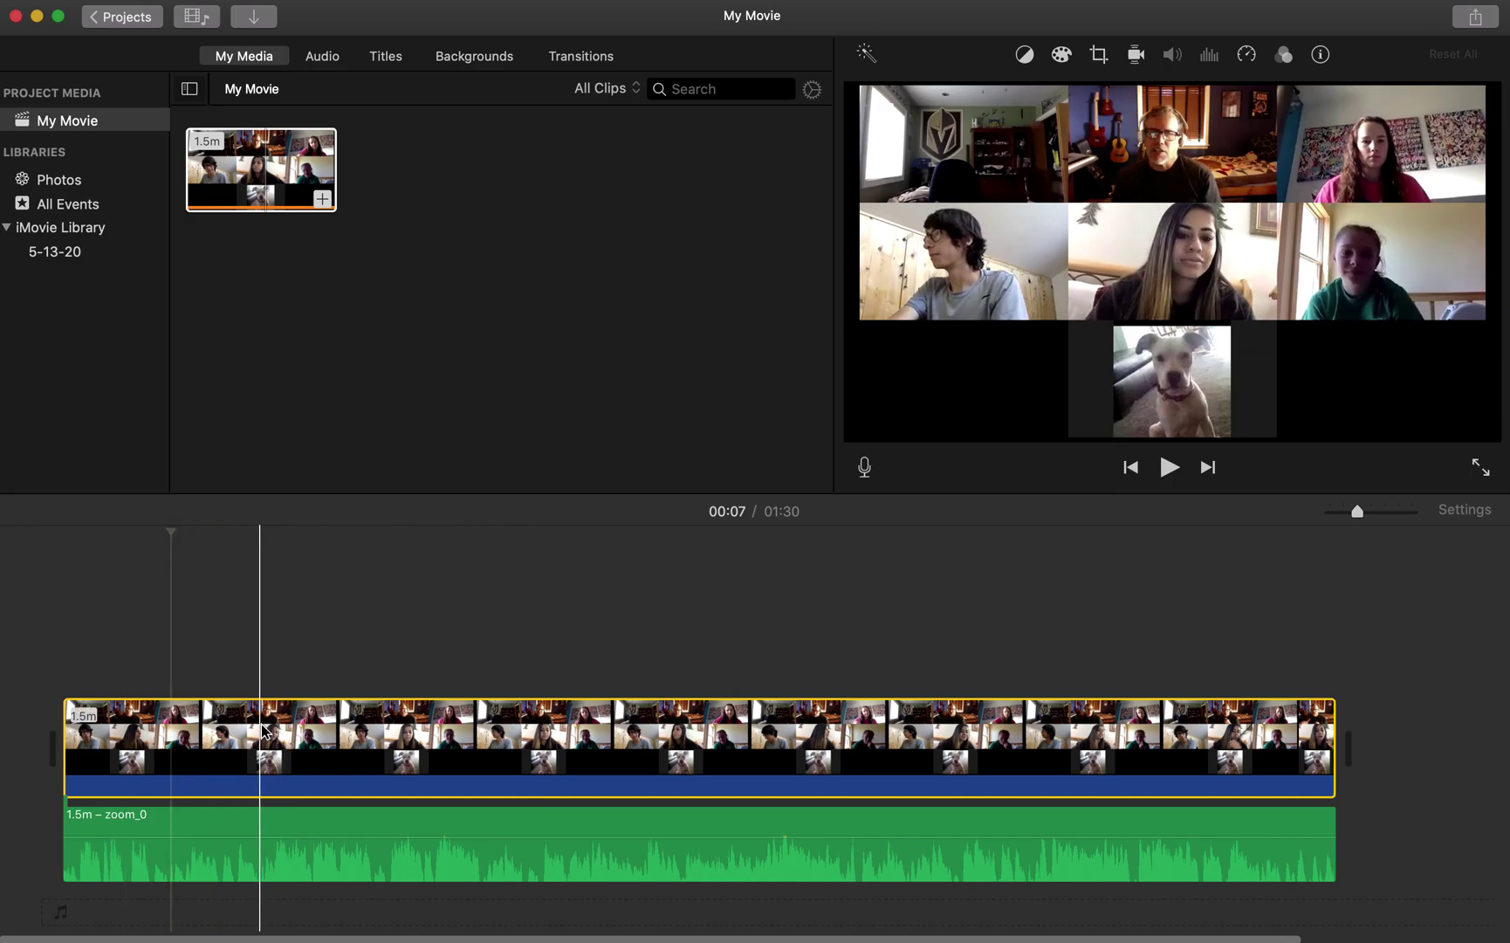
left_click(1099, 58)
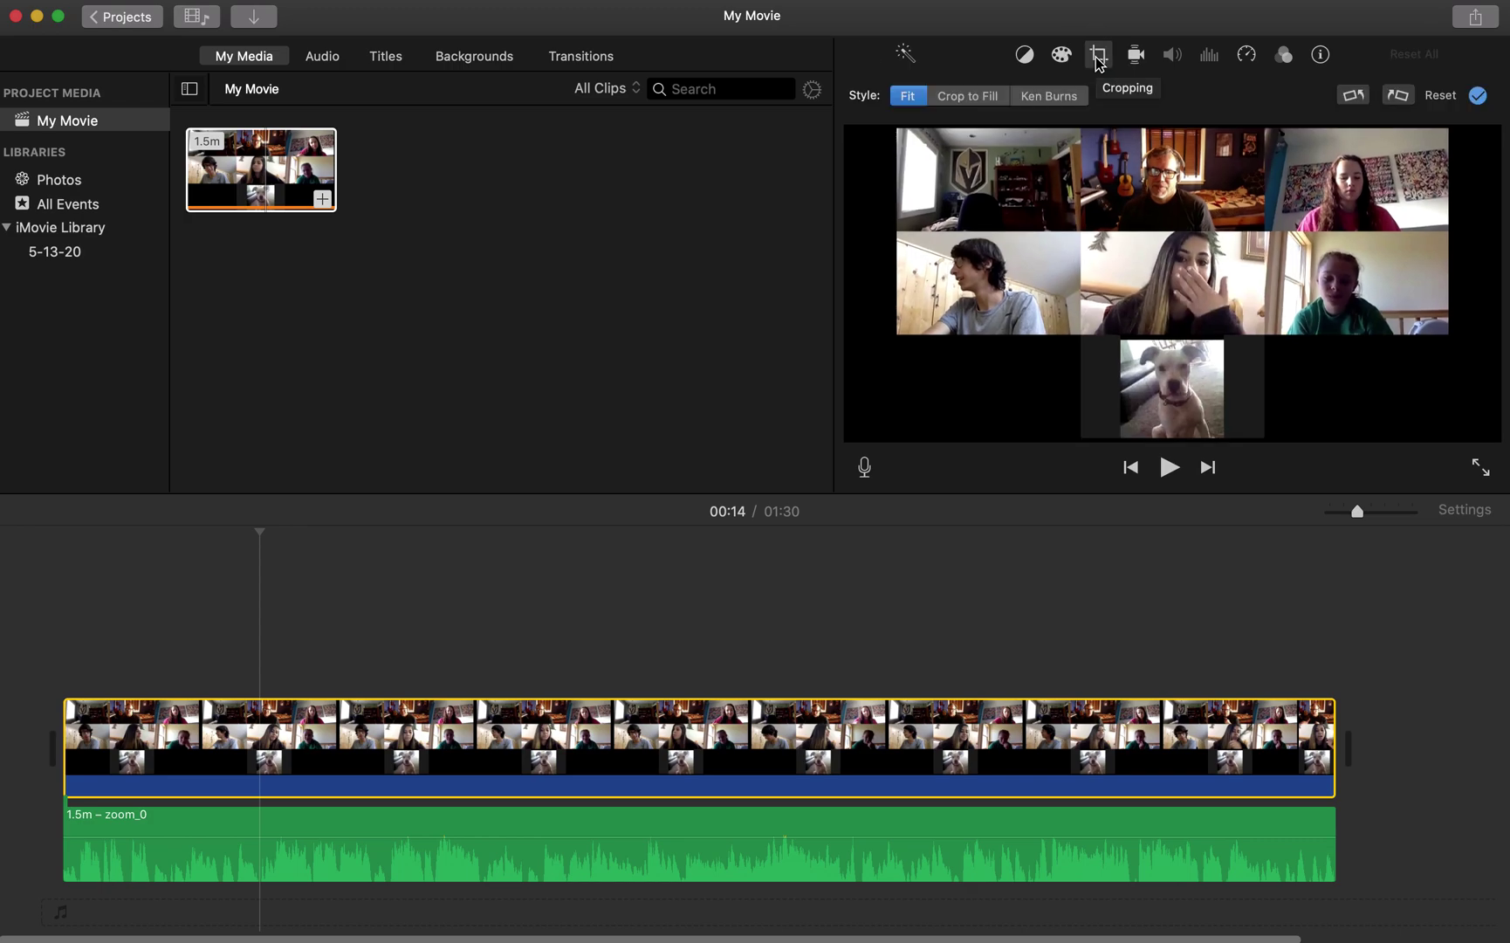
left_click(972, 97)
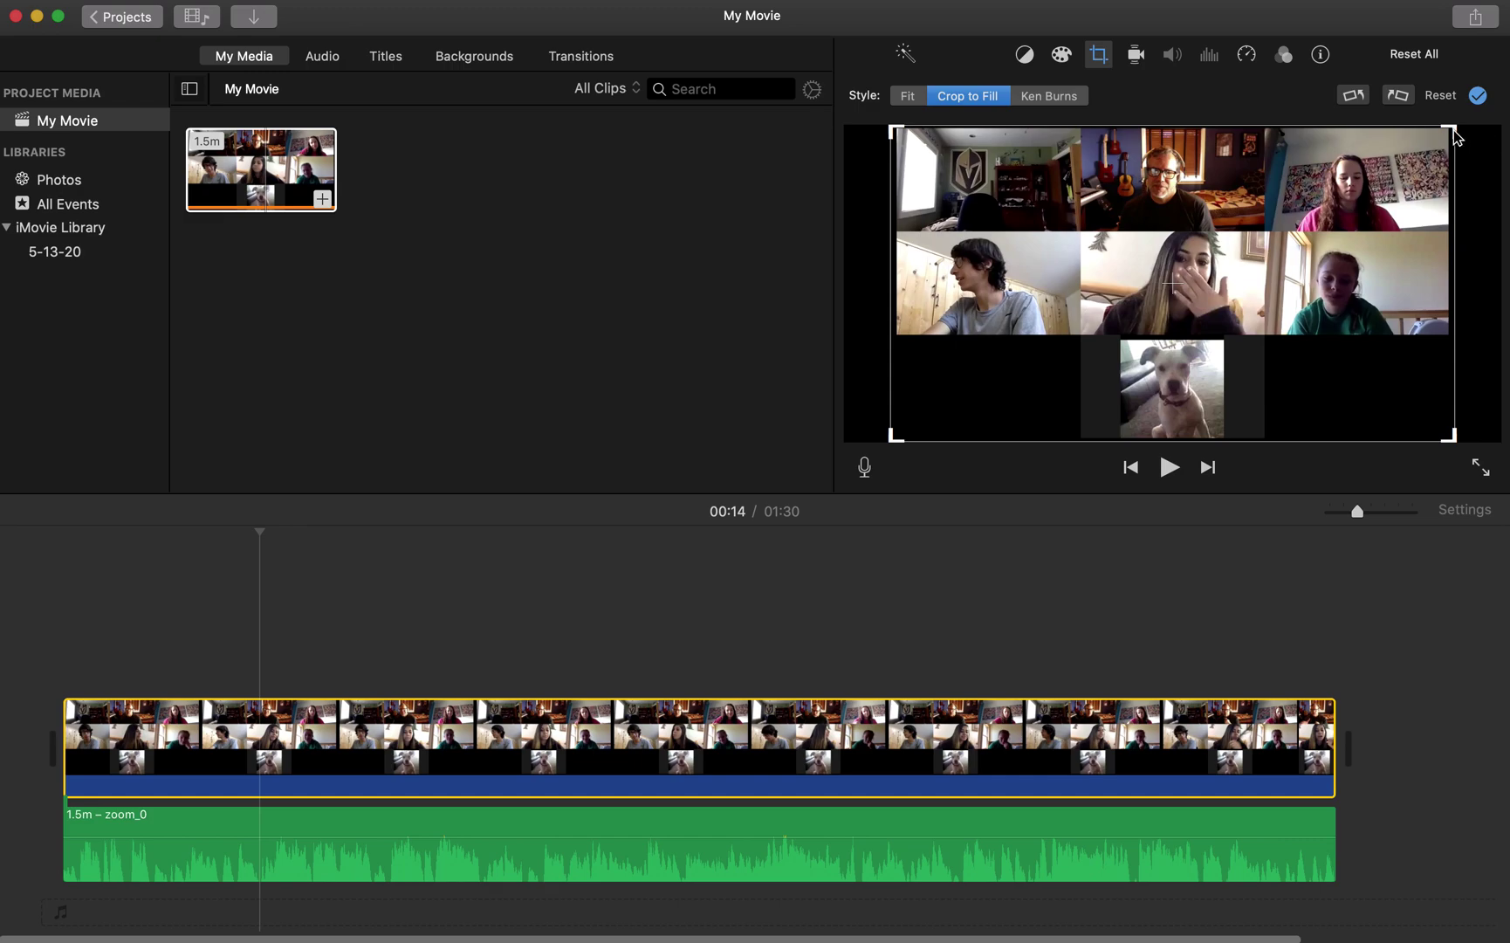
left_click_drag(1449, 132, 1070, 307)
left_click_drag(1032, 362, 1039, 268)
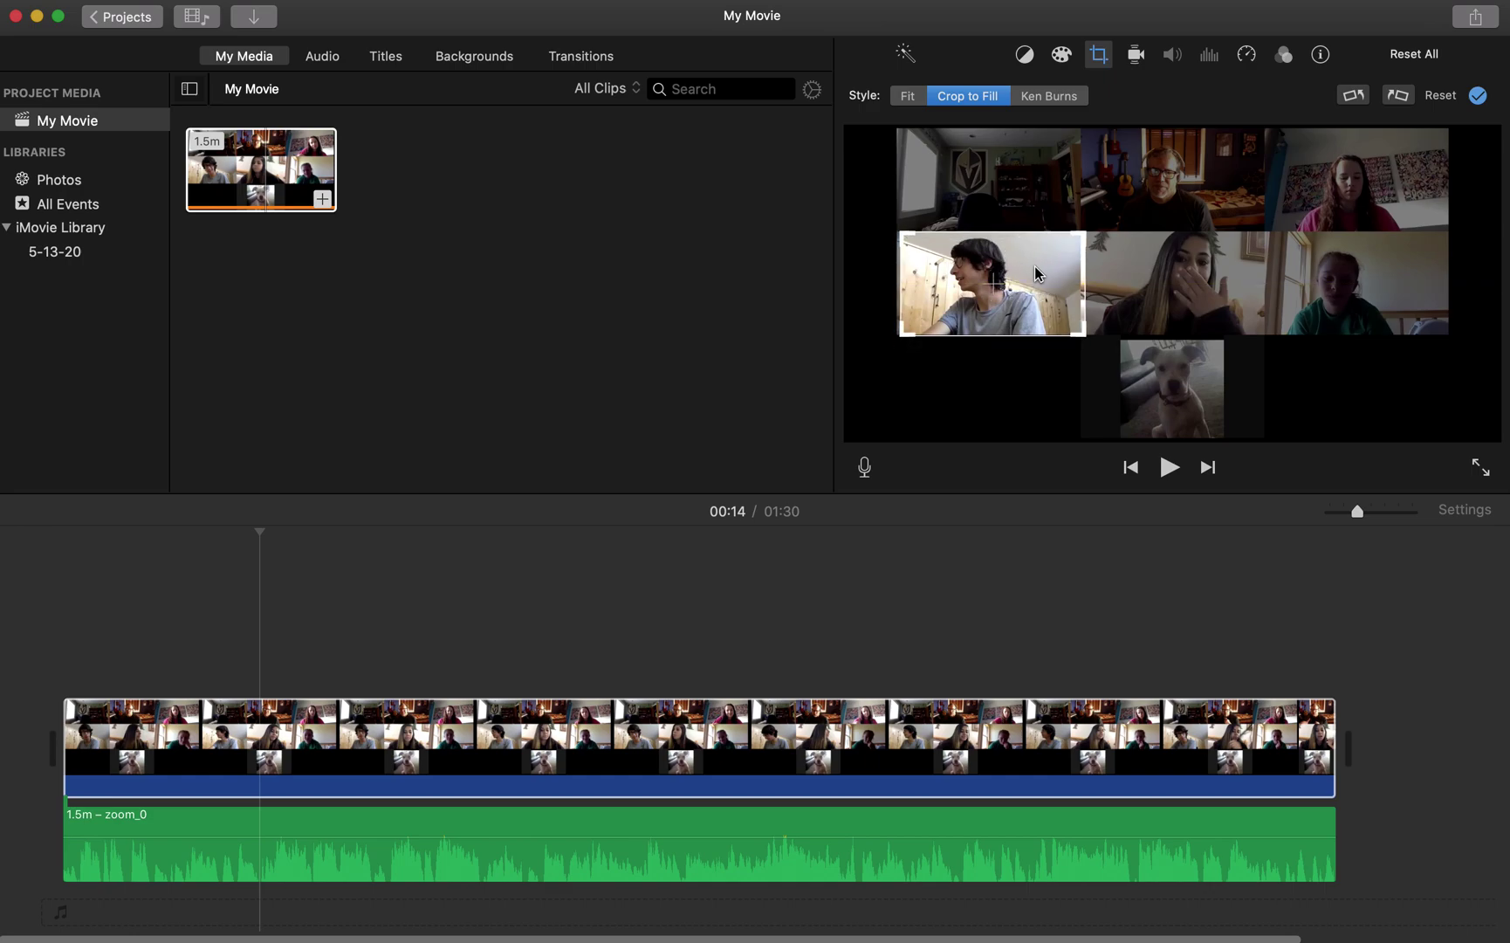
key("Return")
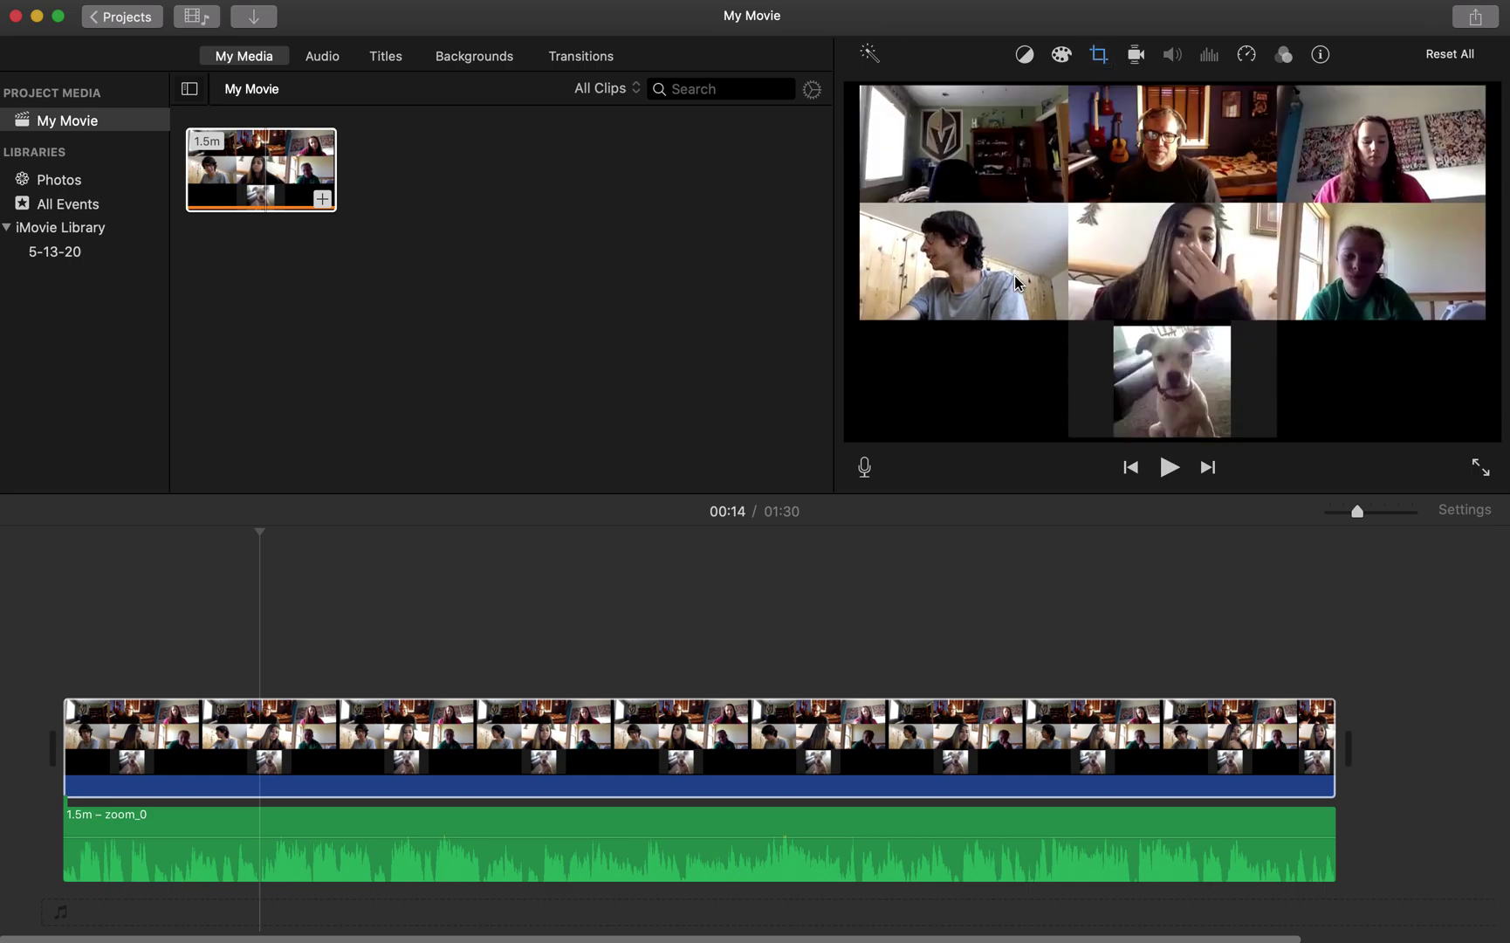
left_click(208, 620)
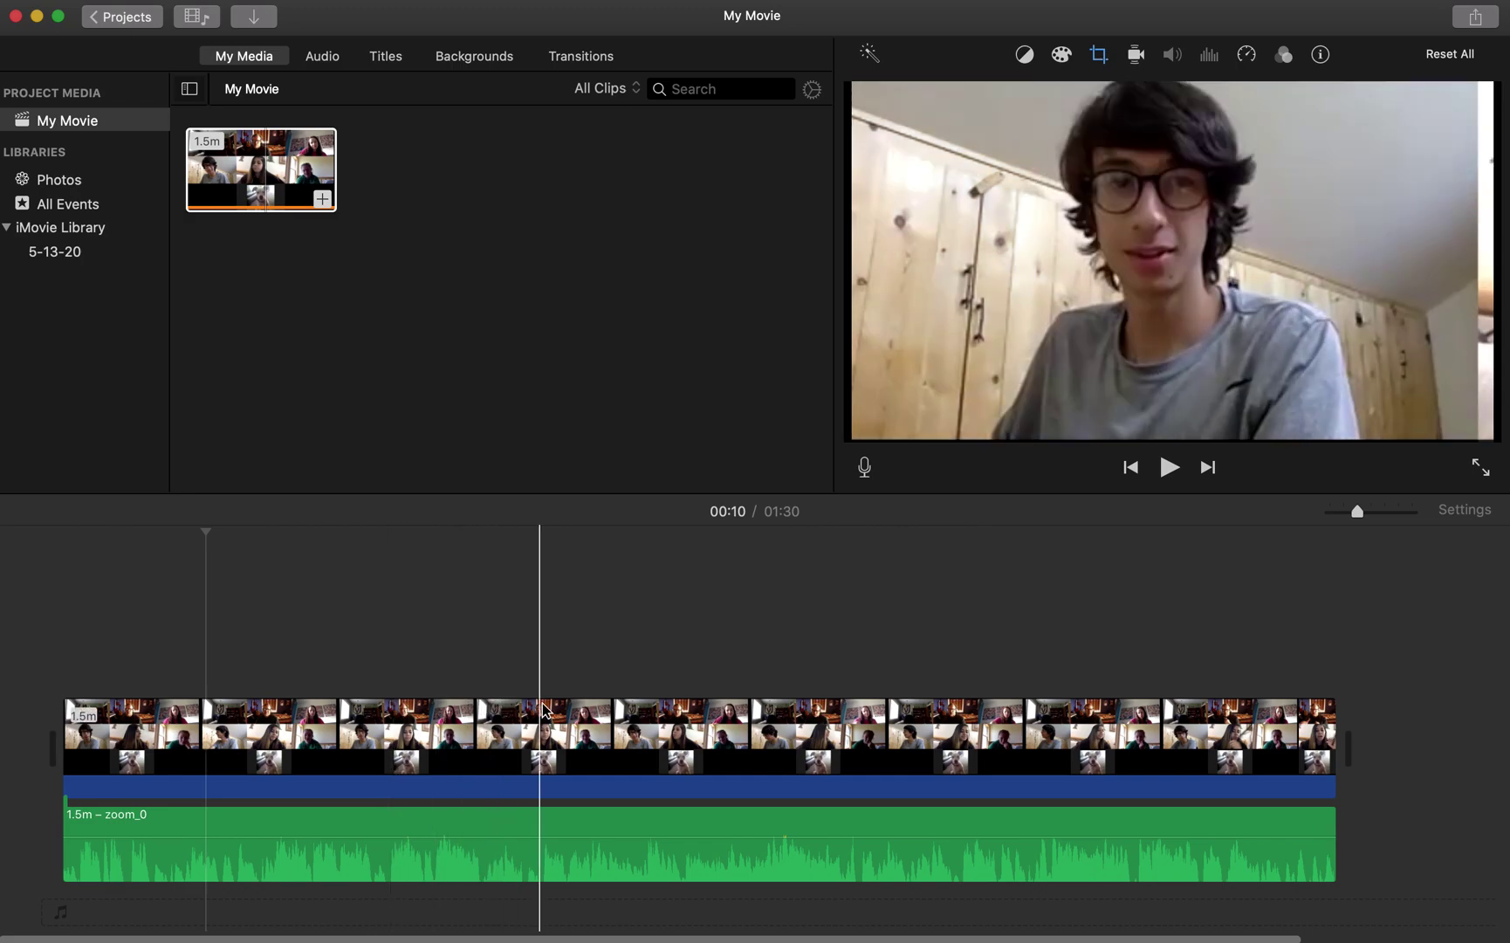
Split the gallery clip at 00:34.
left_click(543, 746)
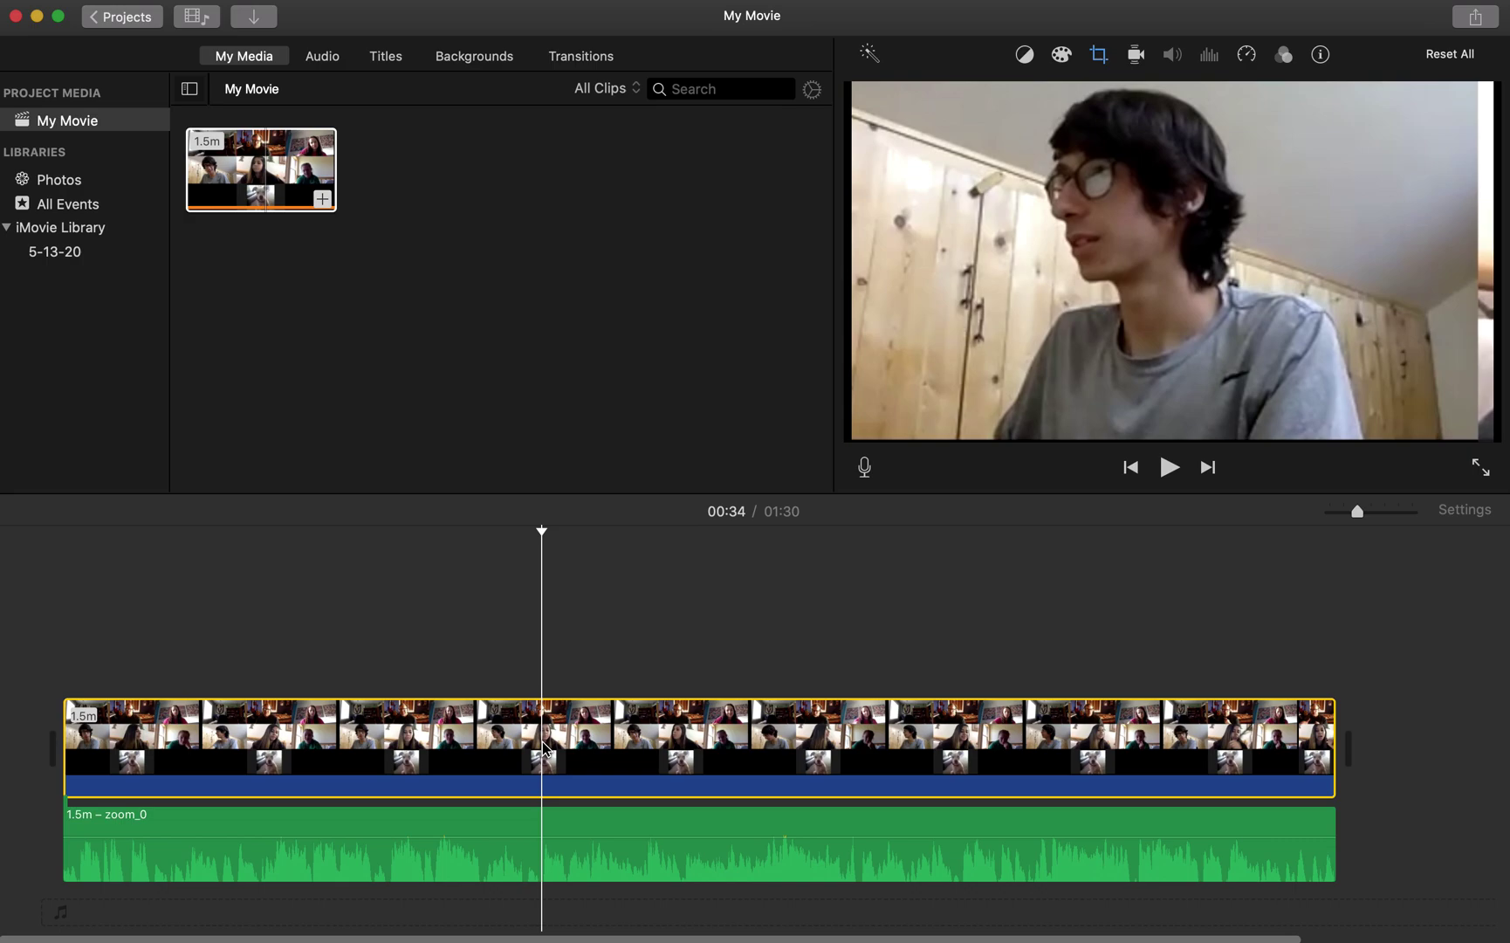
right_click(543, 746)
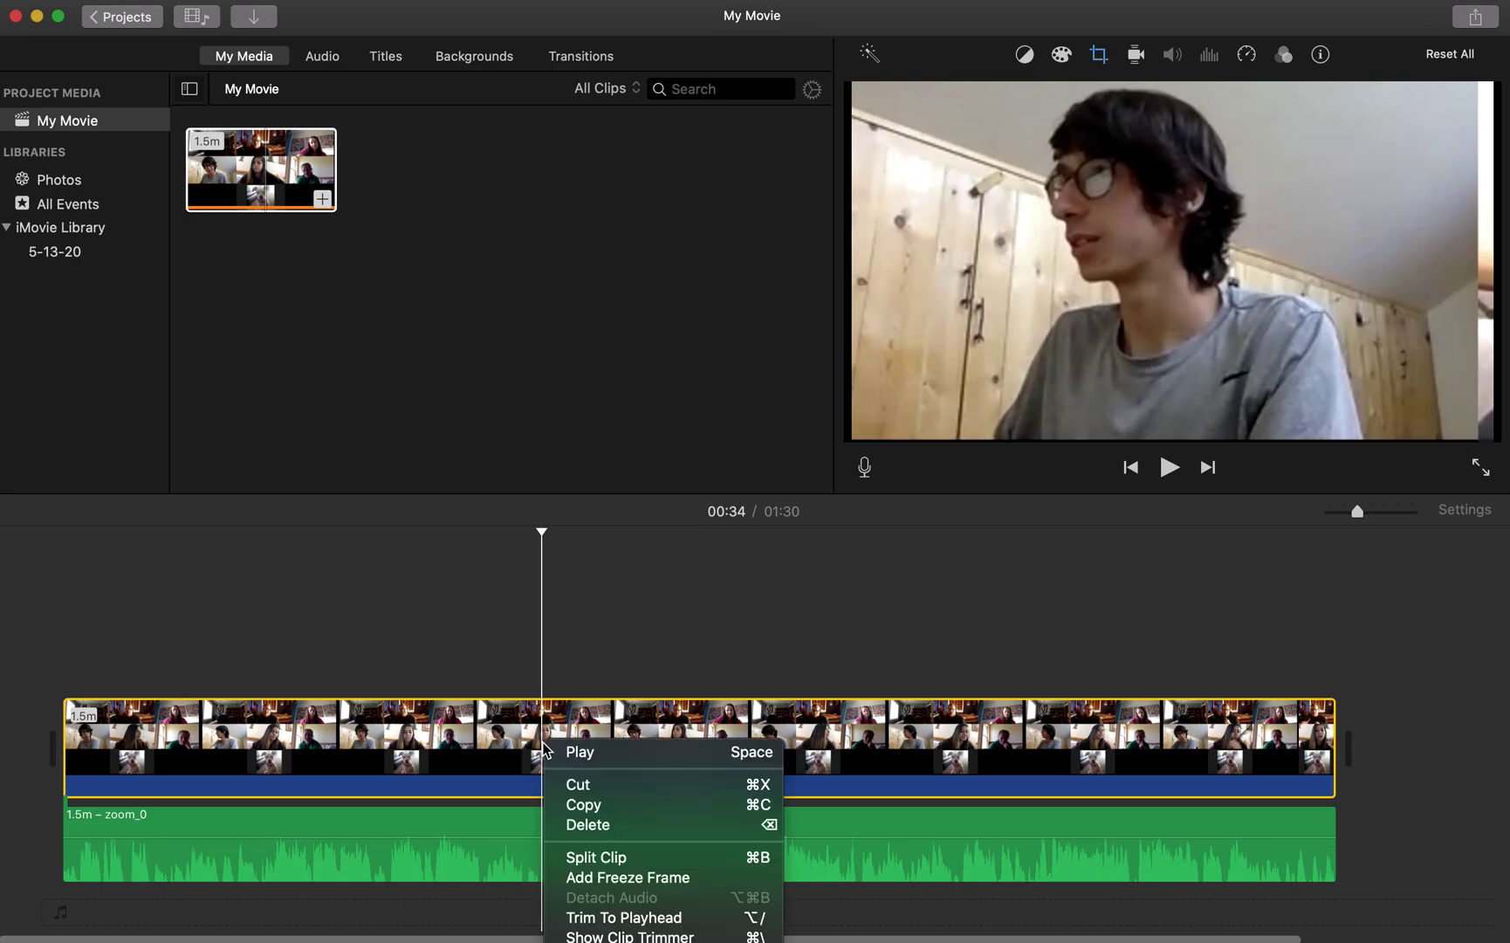
left_click(568, 858)
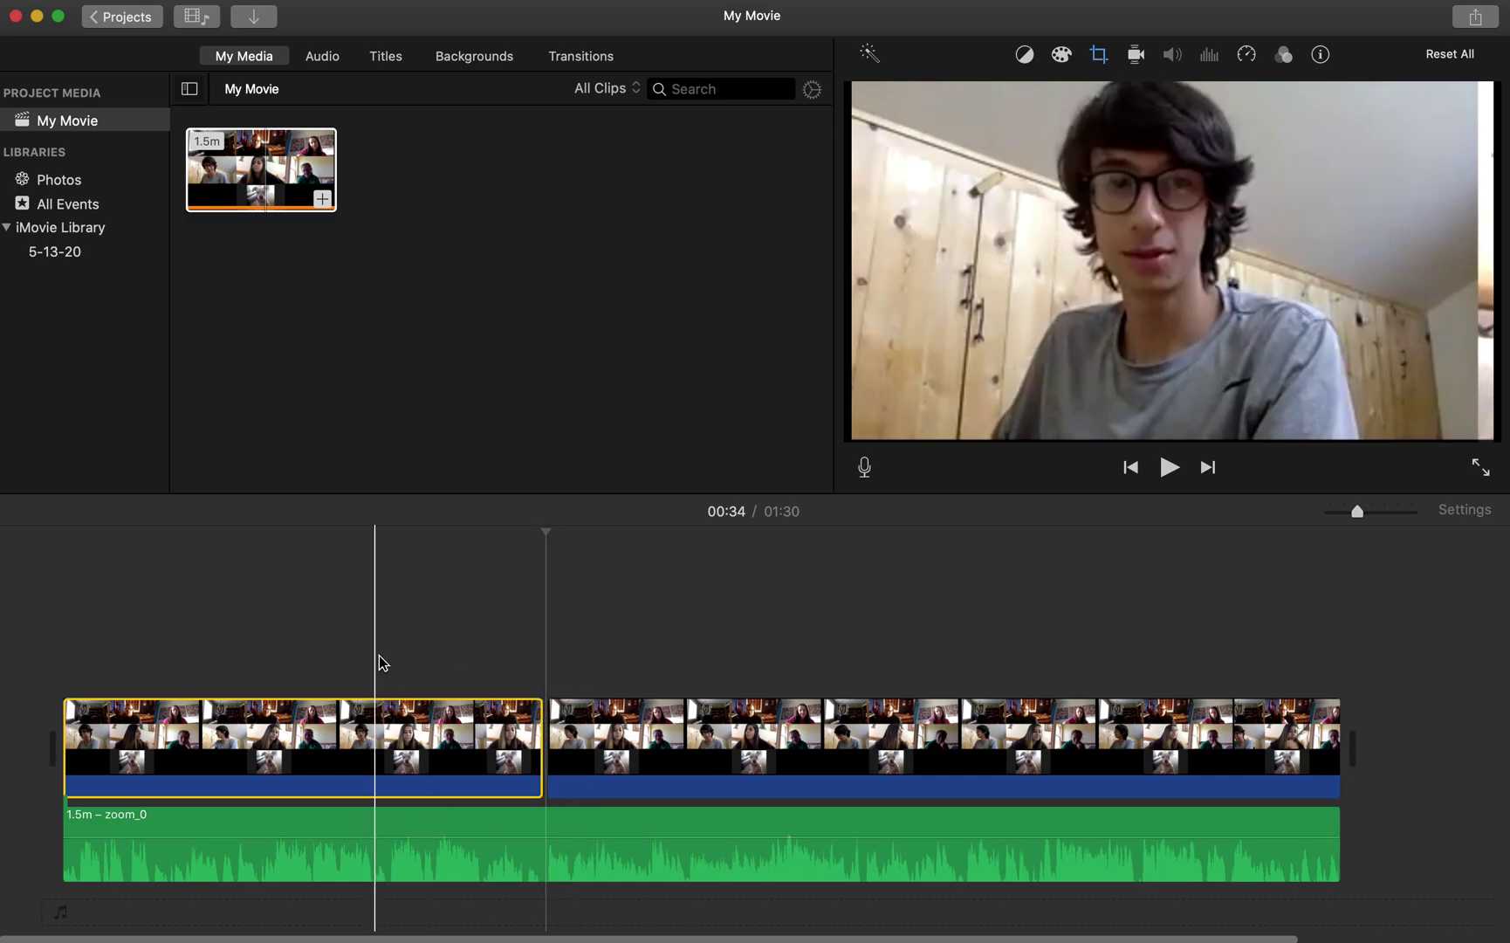
Crop the second 56.3 s clip to the right-middle speaker's tile.
left_click(612, 738)
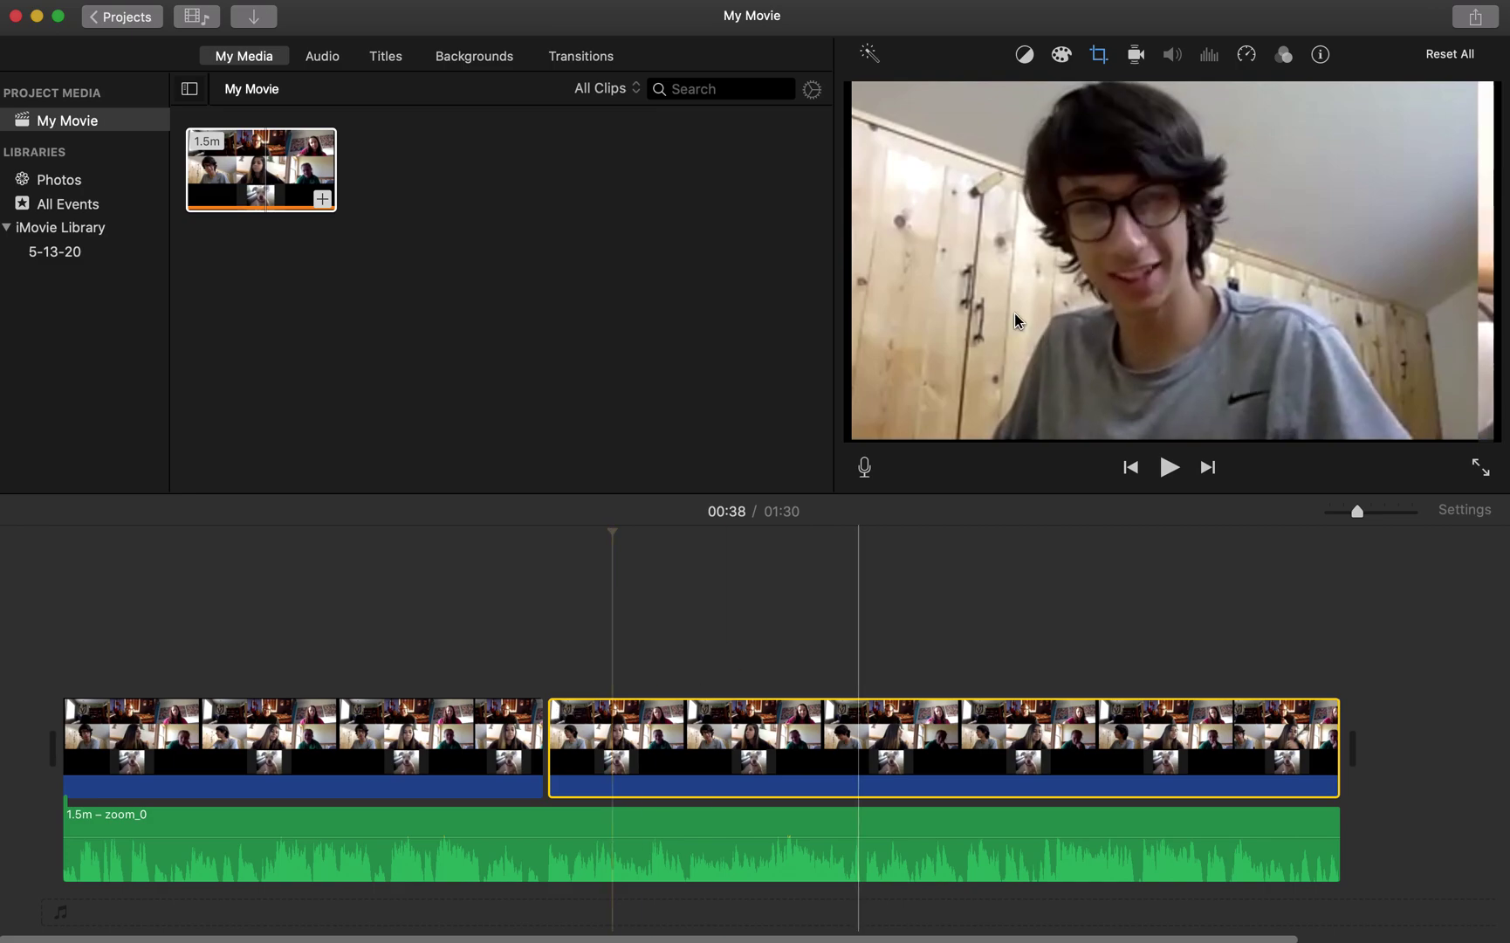
left_click(1099, 55)
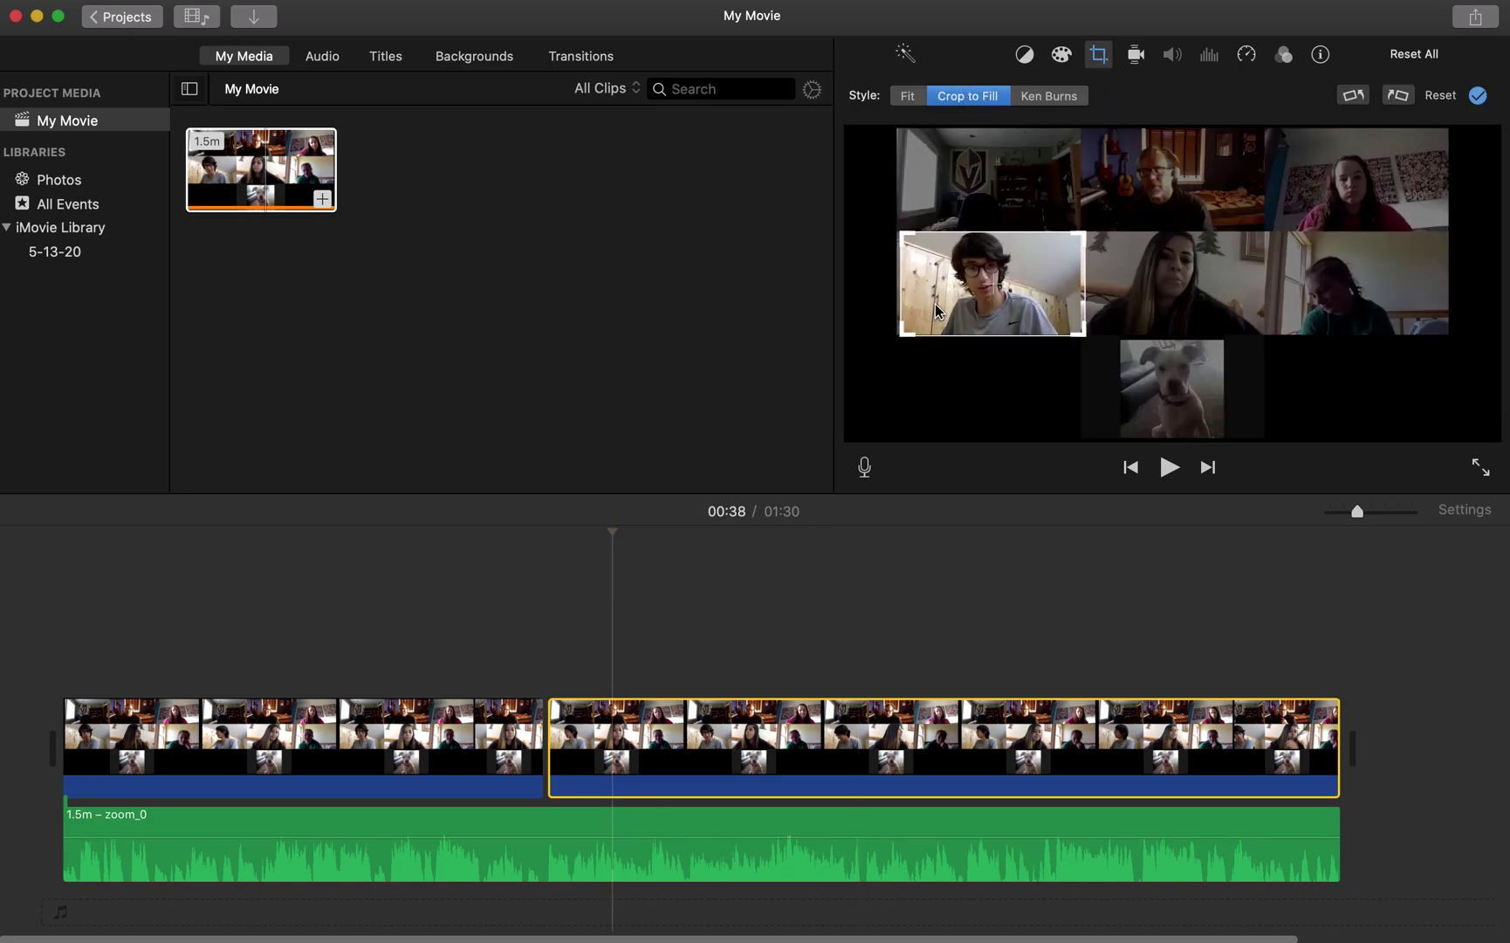
left_click_drag(934, 313, 1298, 316)
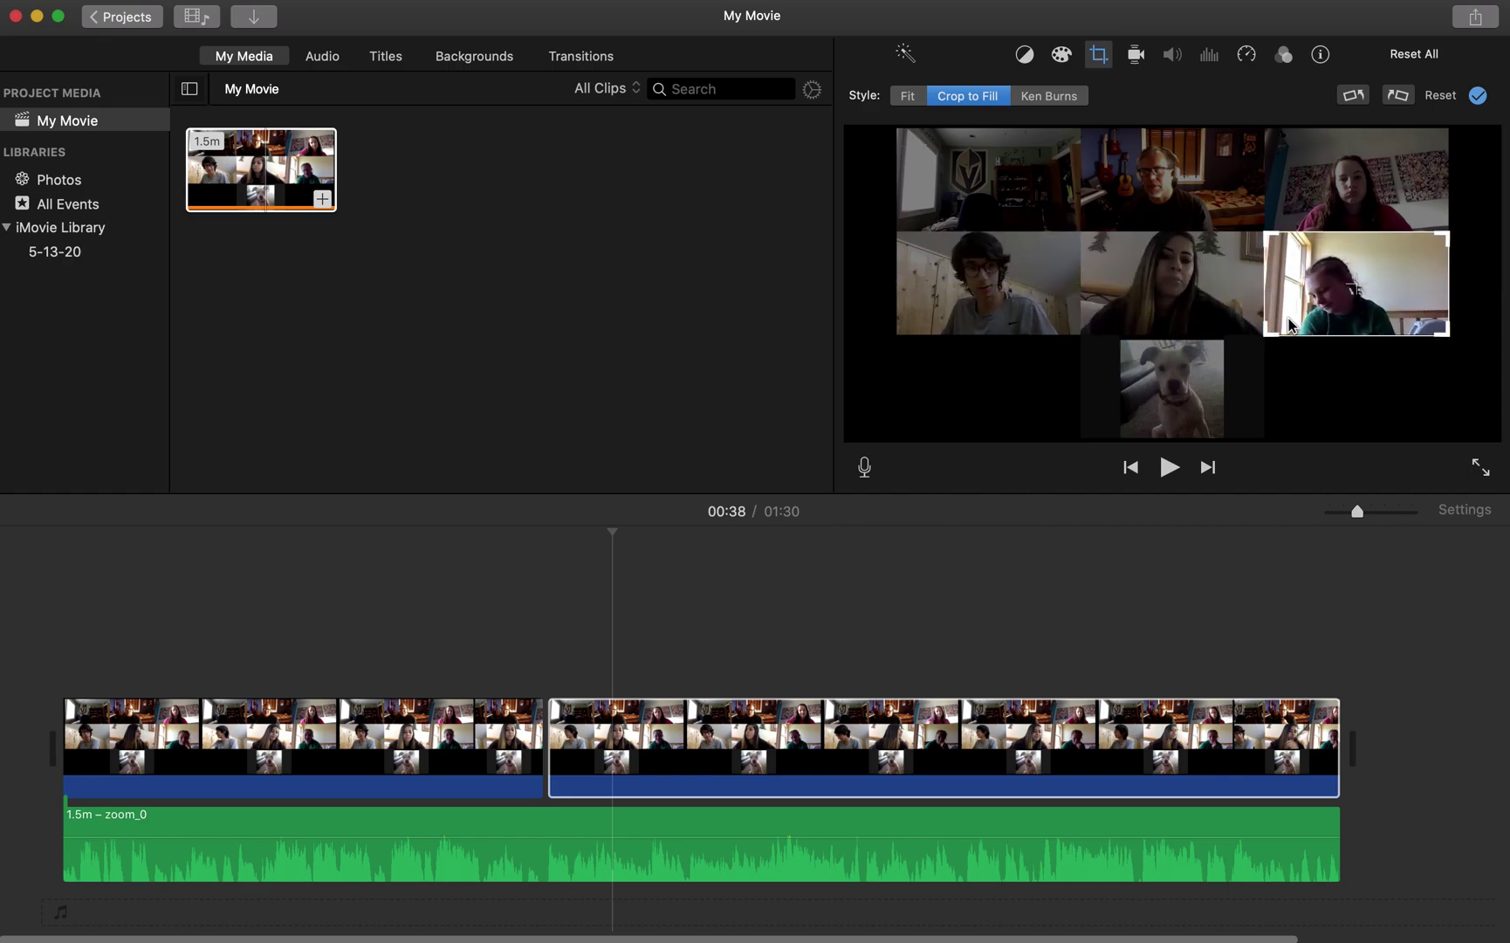
key("Return")
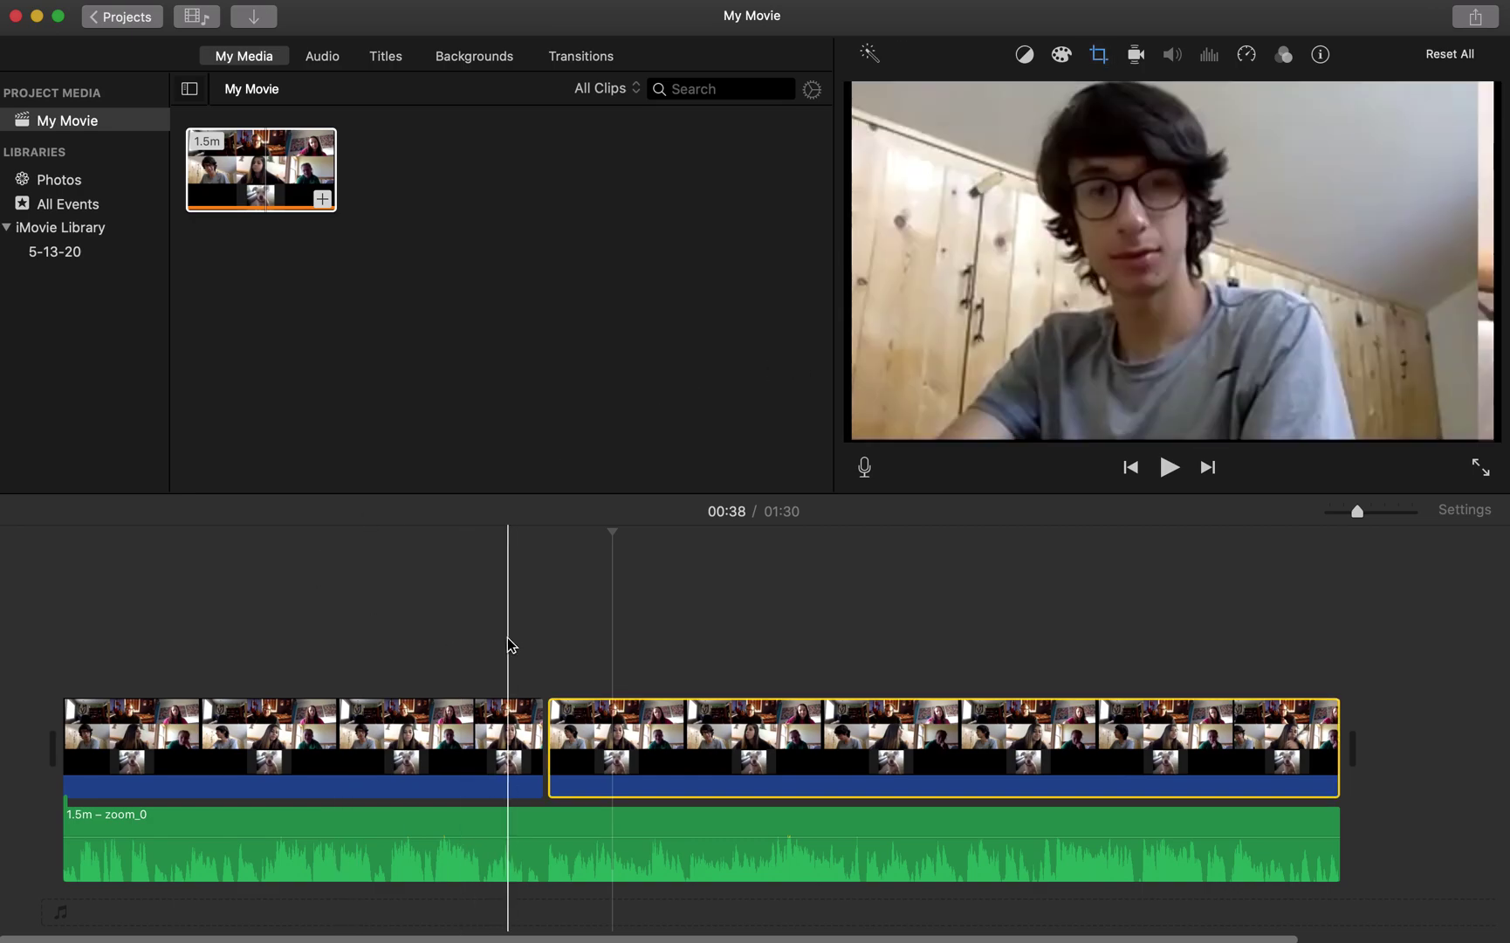
left_click(498, 645)
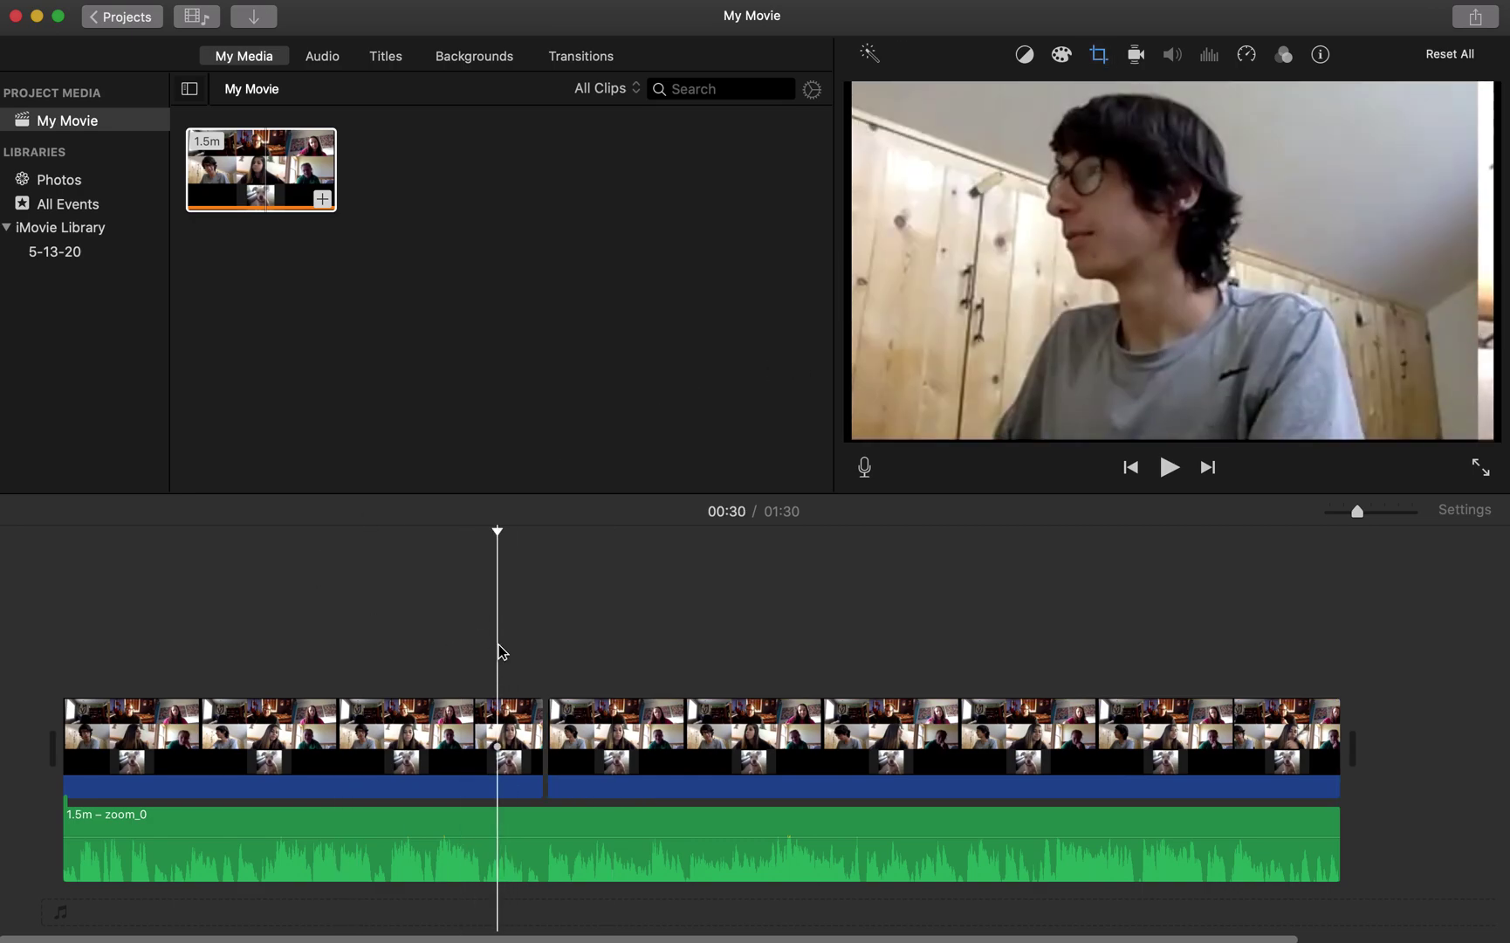
key("space")
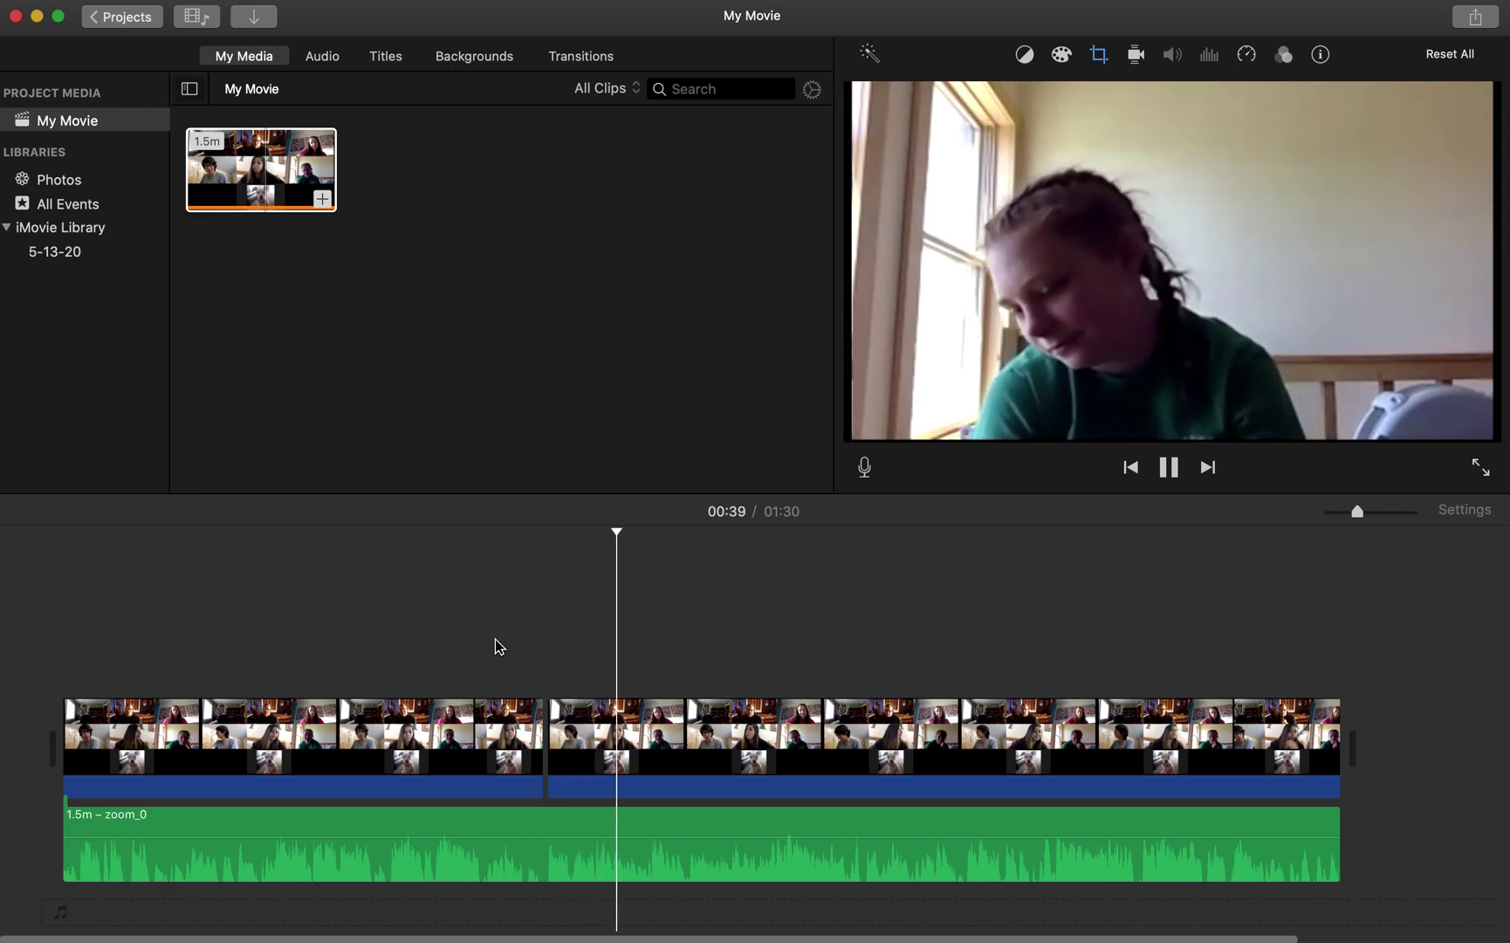
key("space")
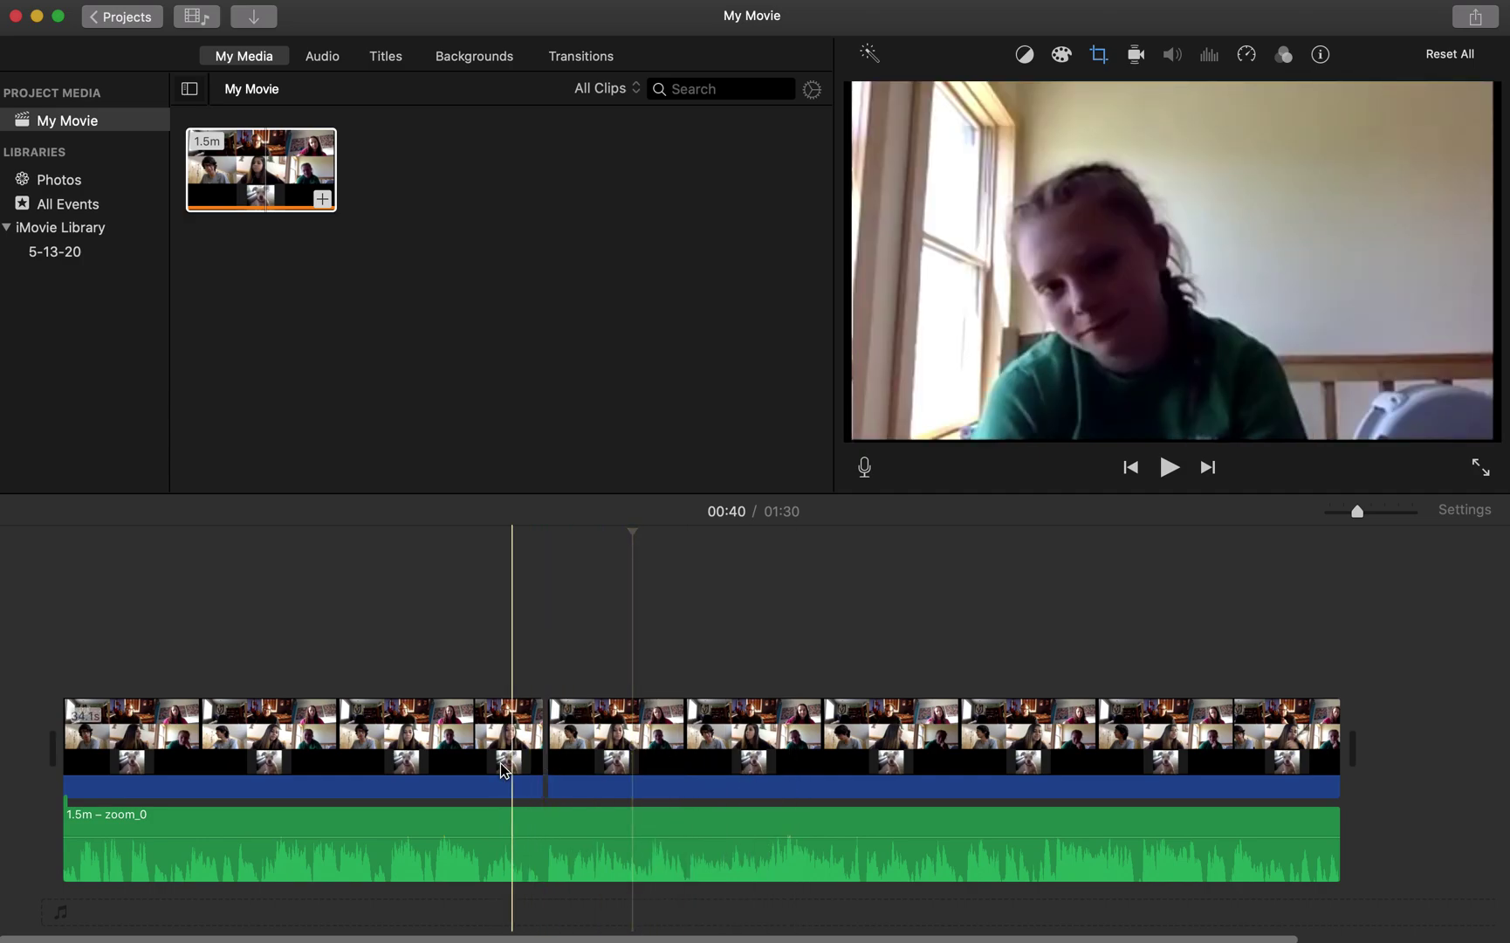
Split the second clip again at 01:03.
right_click(864, 748)
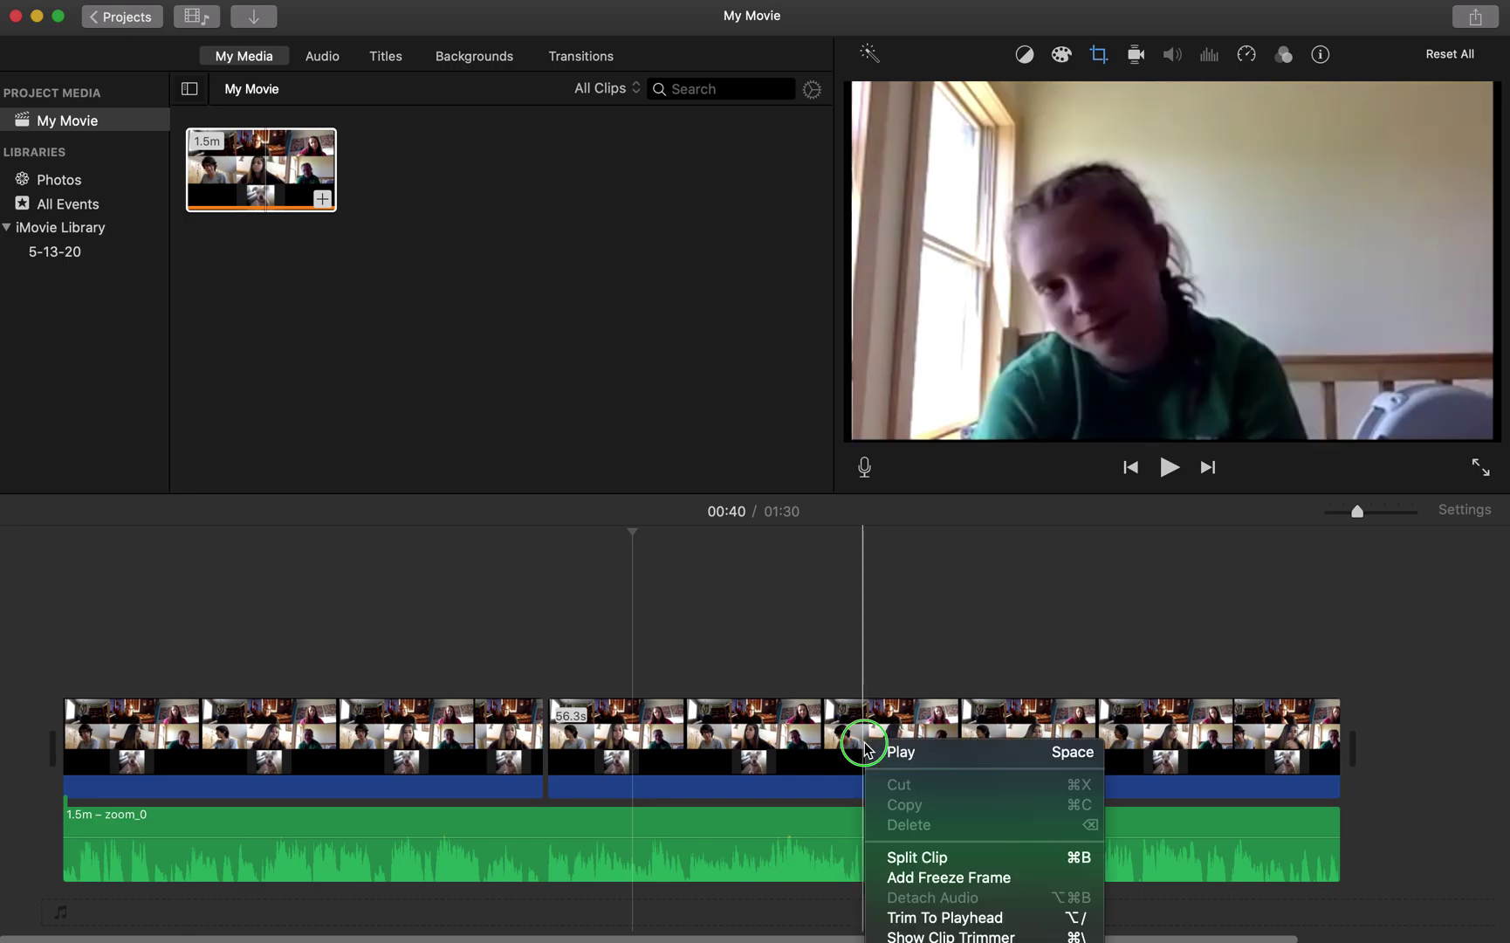
left_click(864, 673)
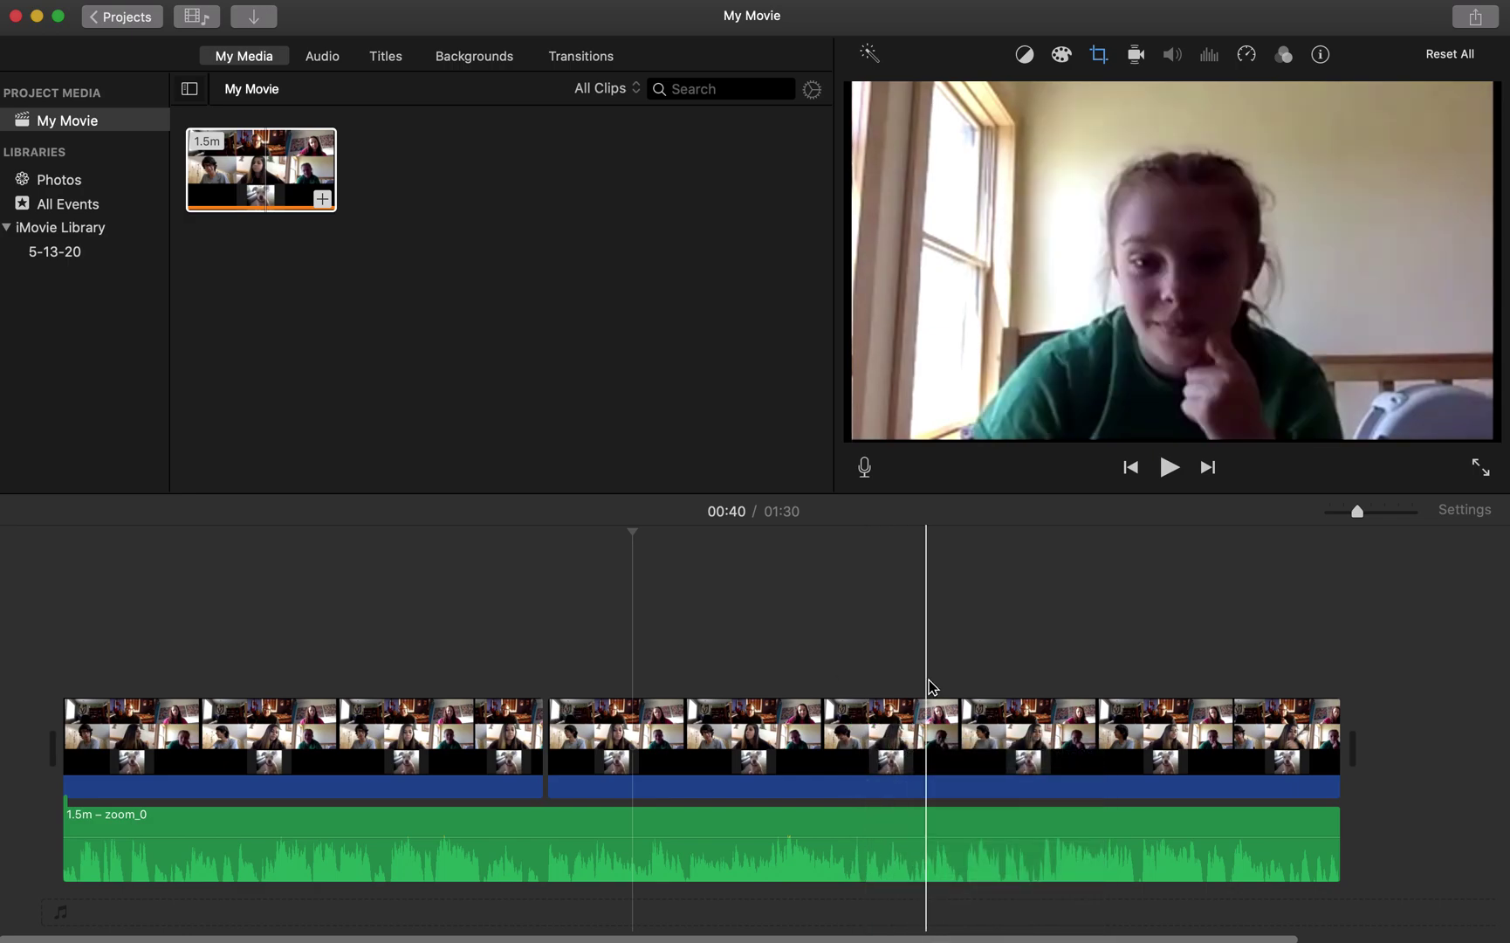
left_click(962, 684)
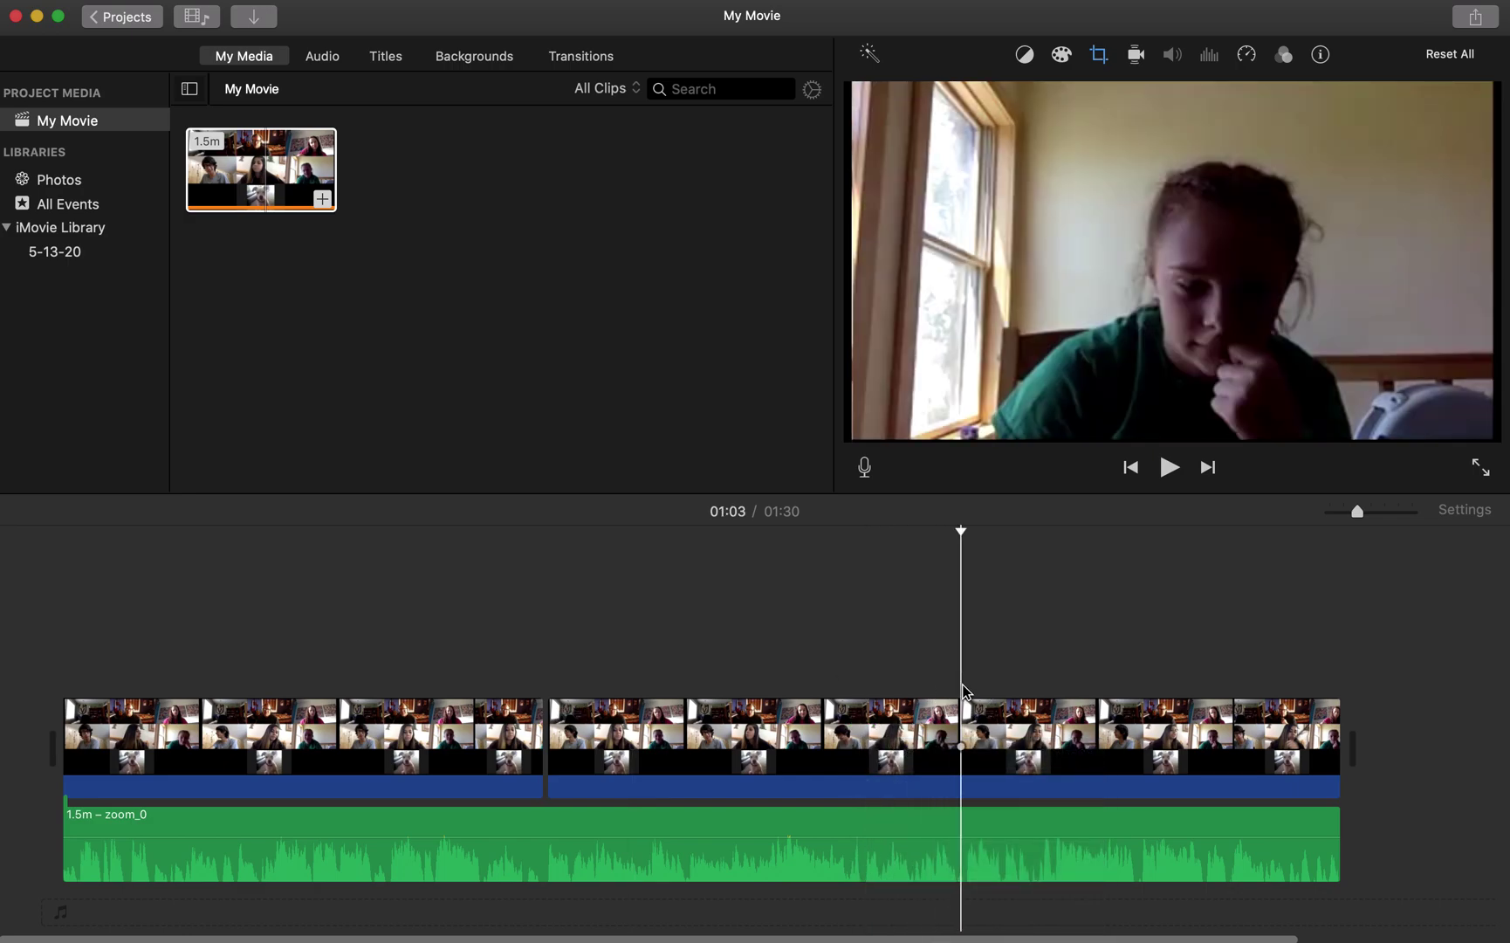
right_click(961, 730)
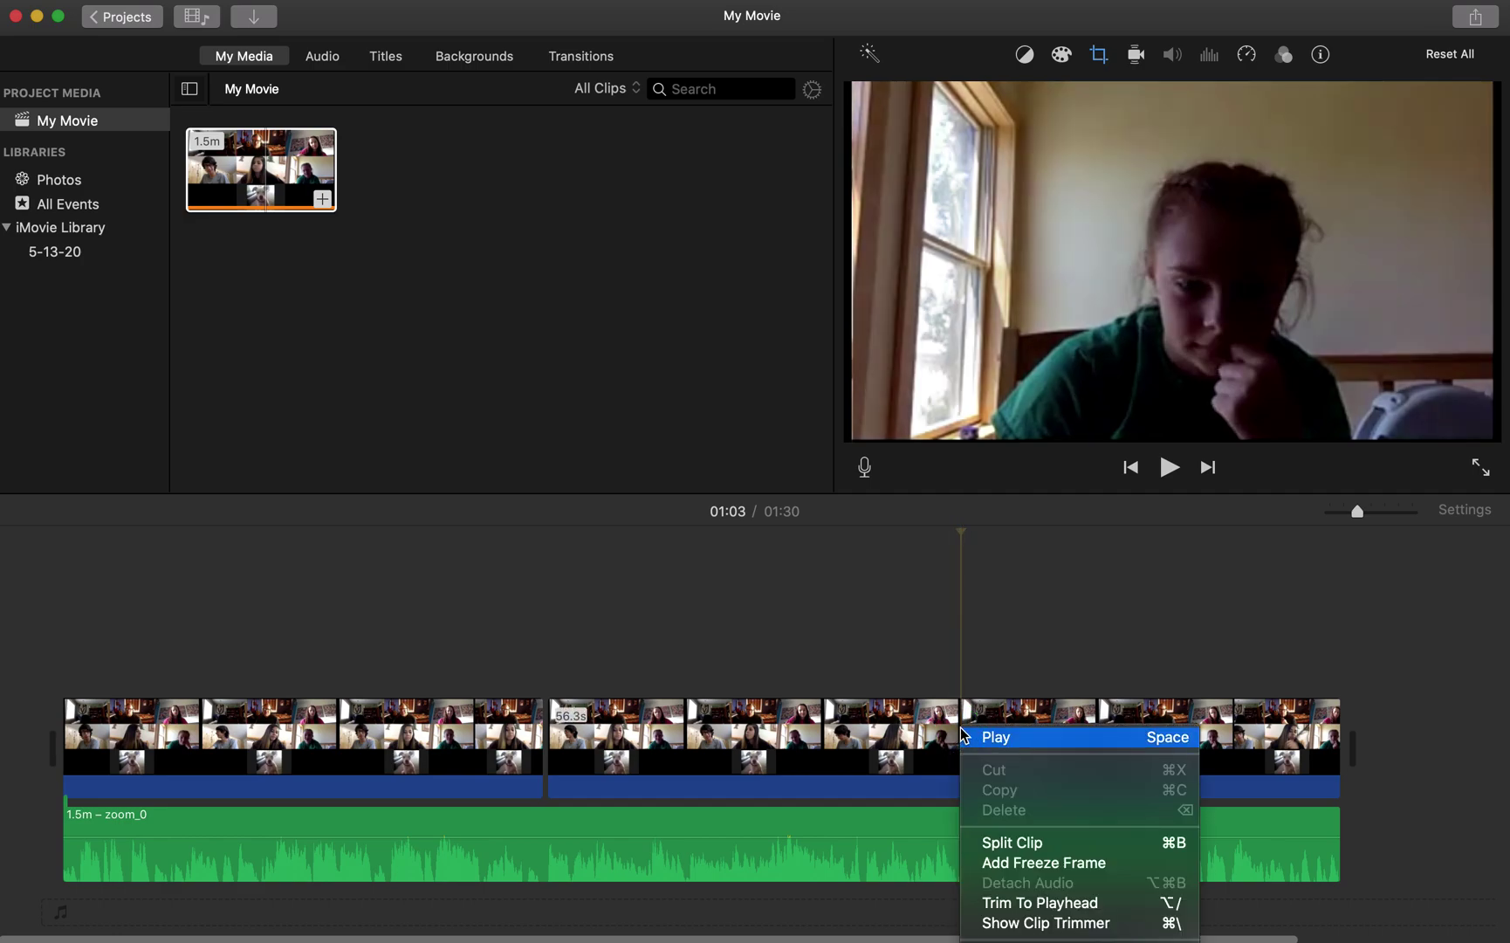
left_click(991, 860)
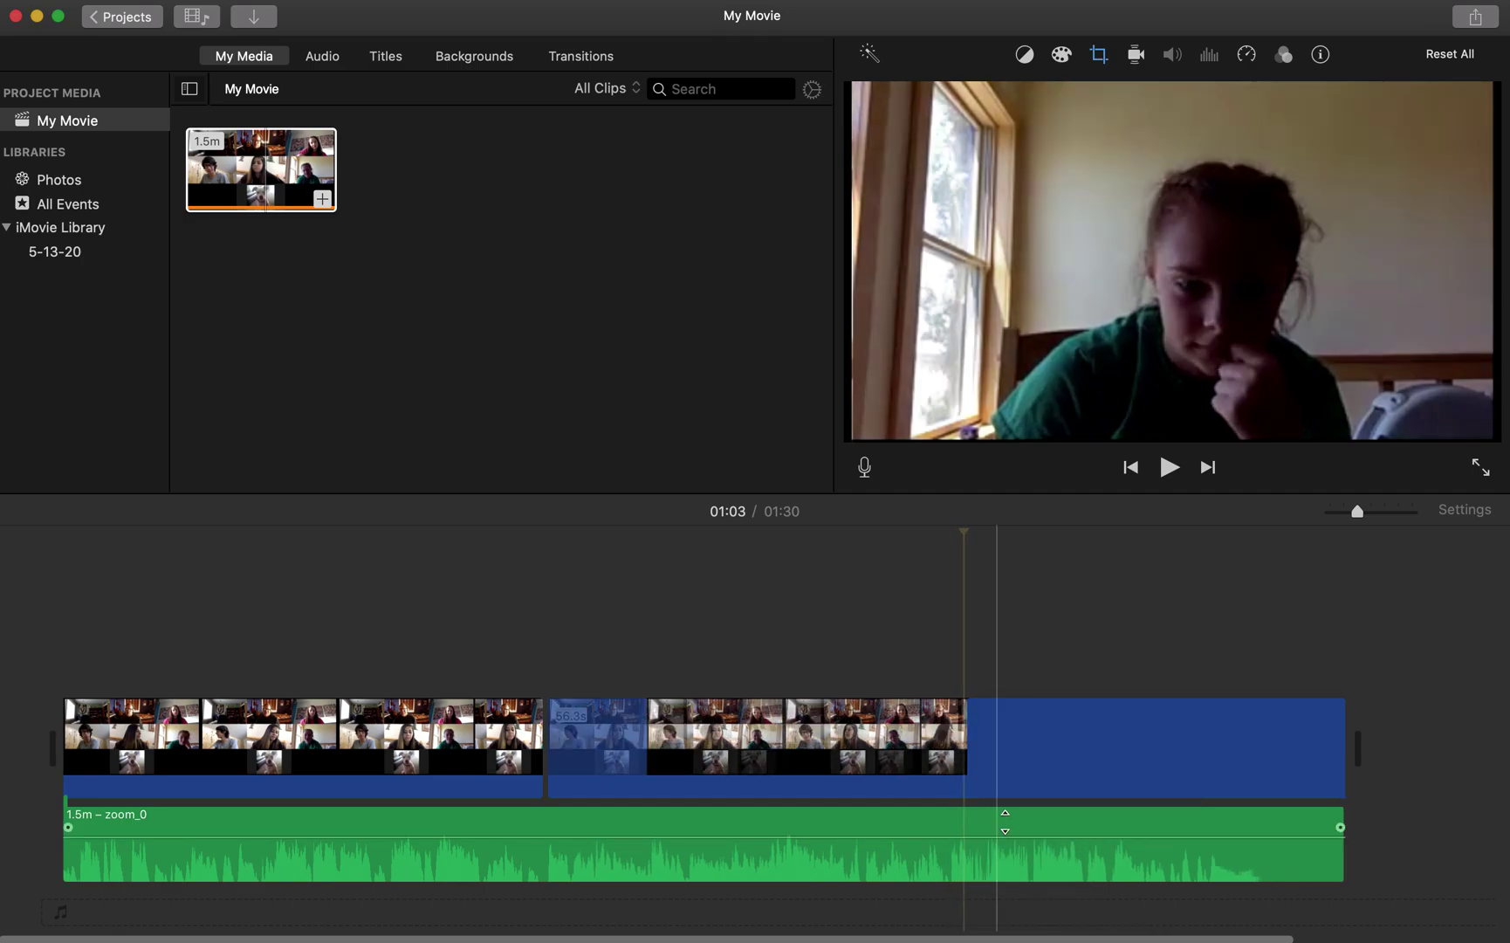
Crop the new third clip to the top-right speaker's tile.
left_click(1093, 742)
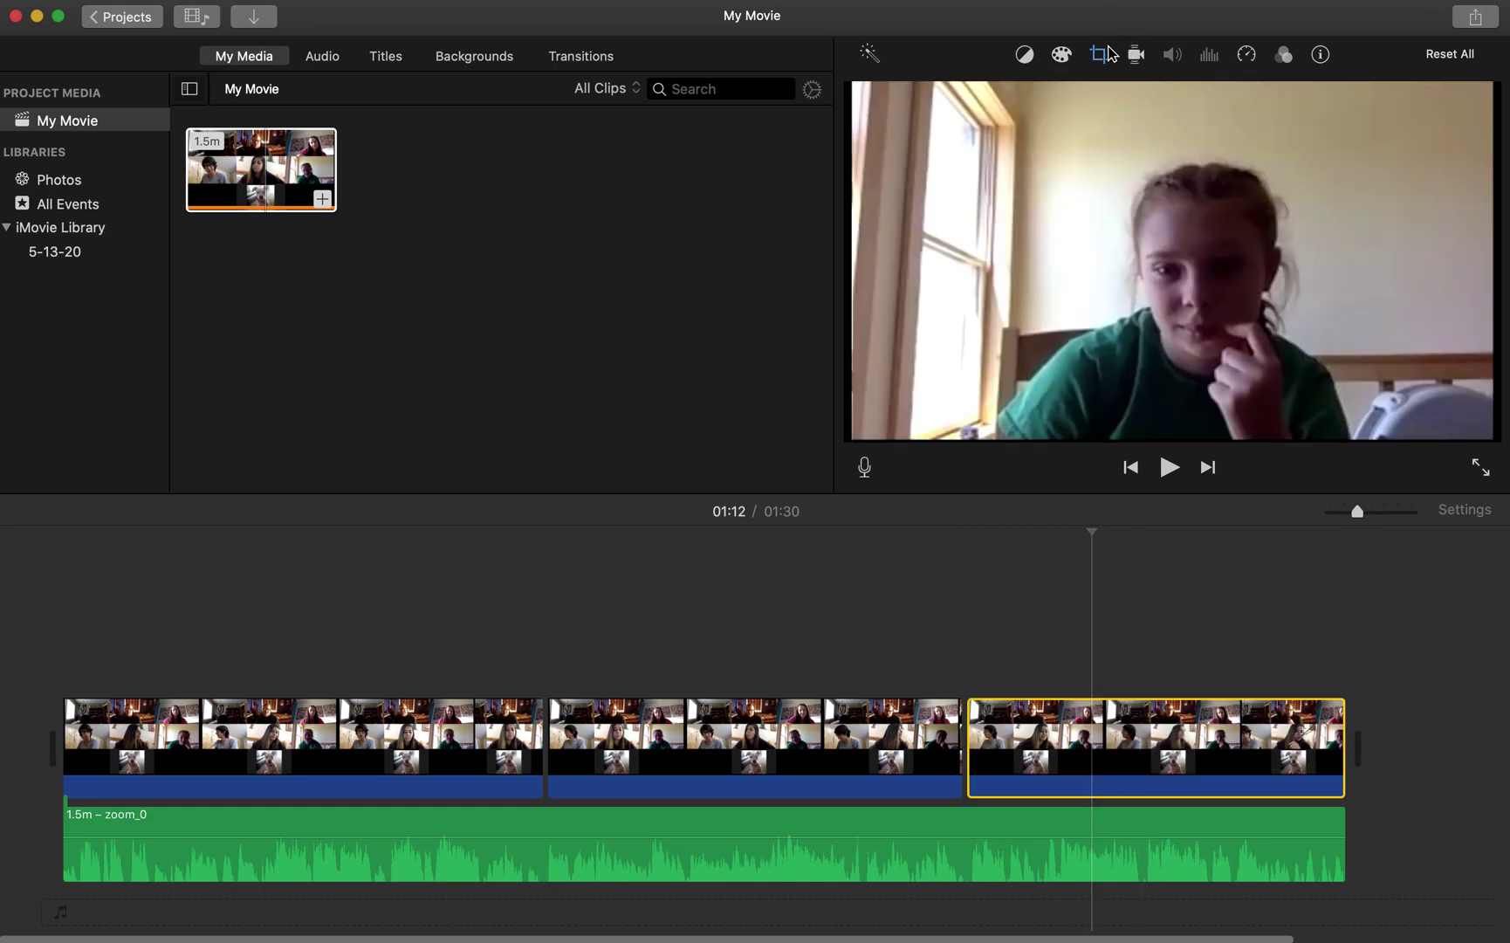
left_click(1107, 53)
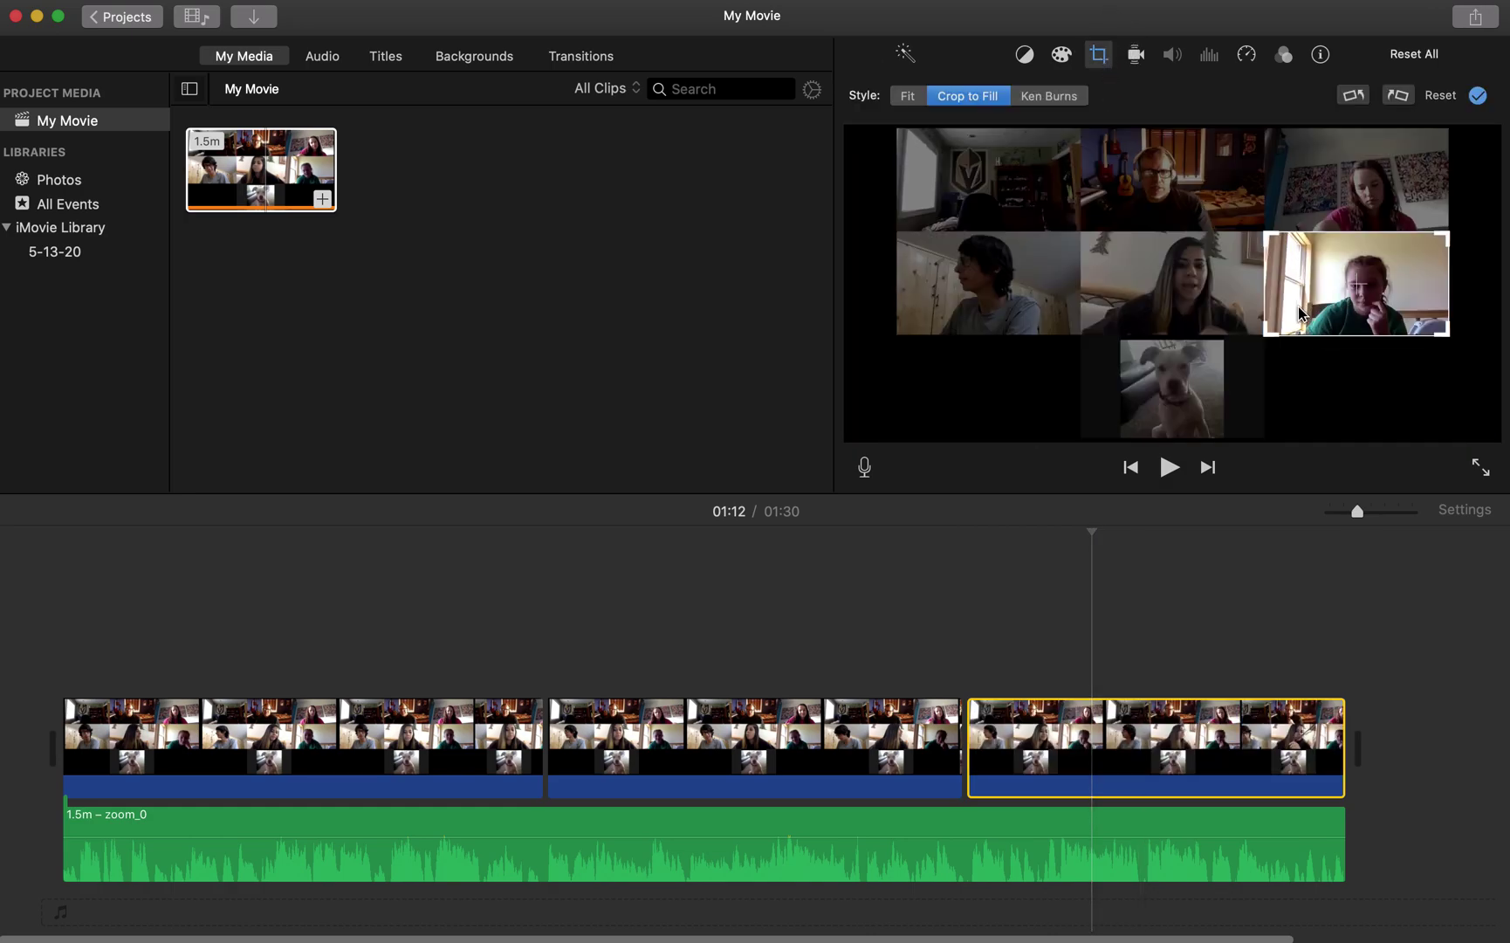
left_click_drag(1301, 313, 1299, 208)
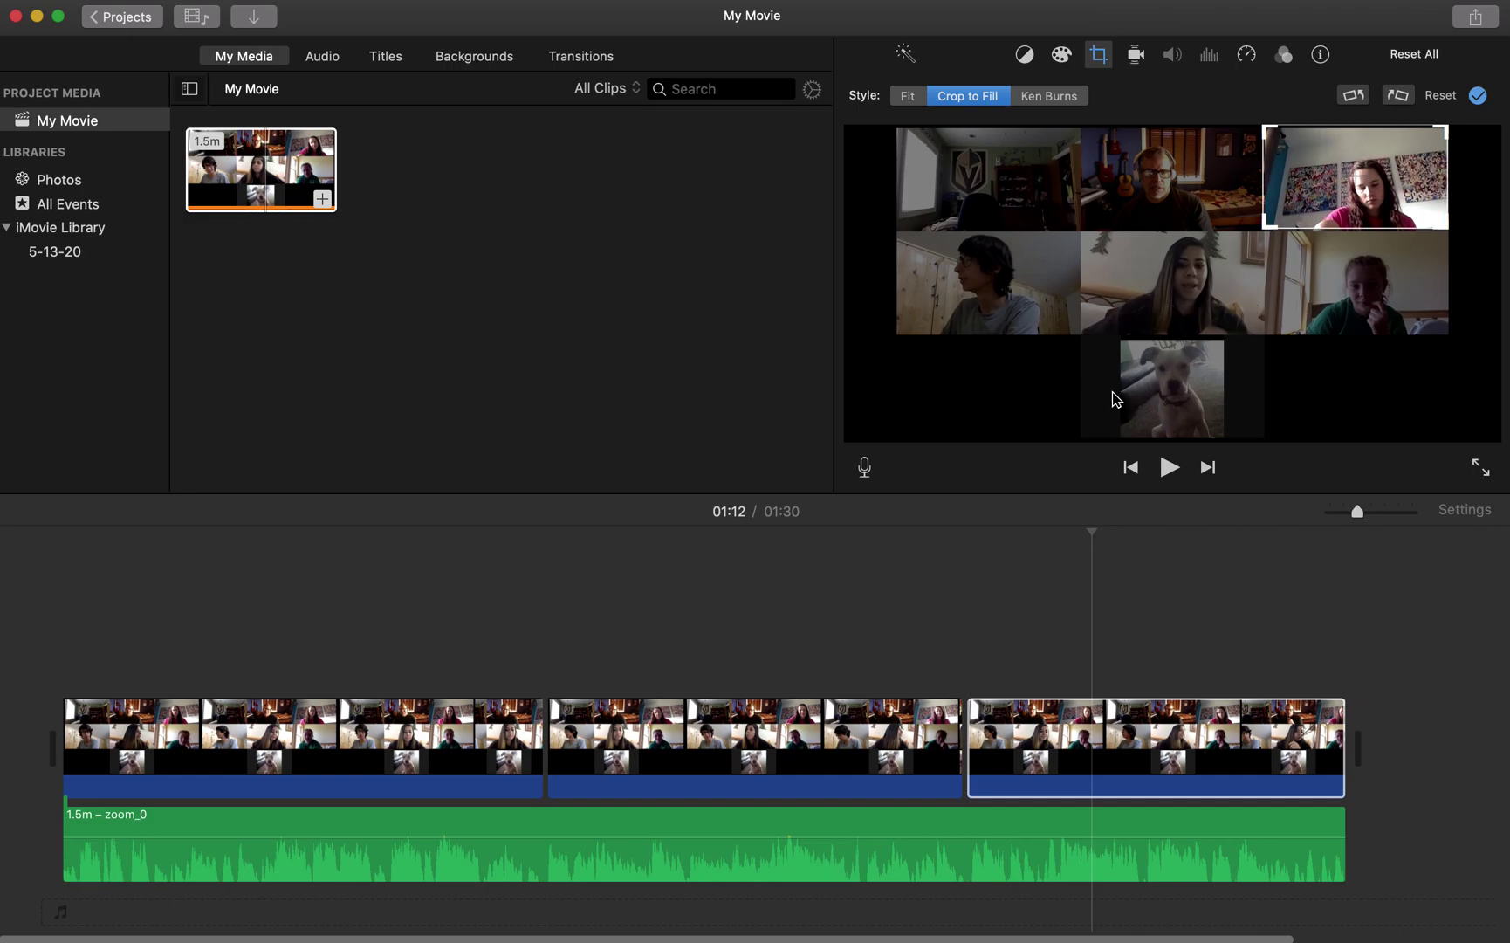
left_click(862, 651)
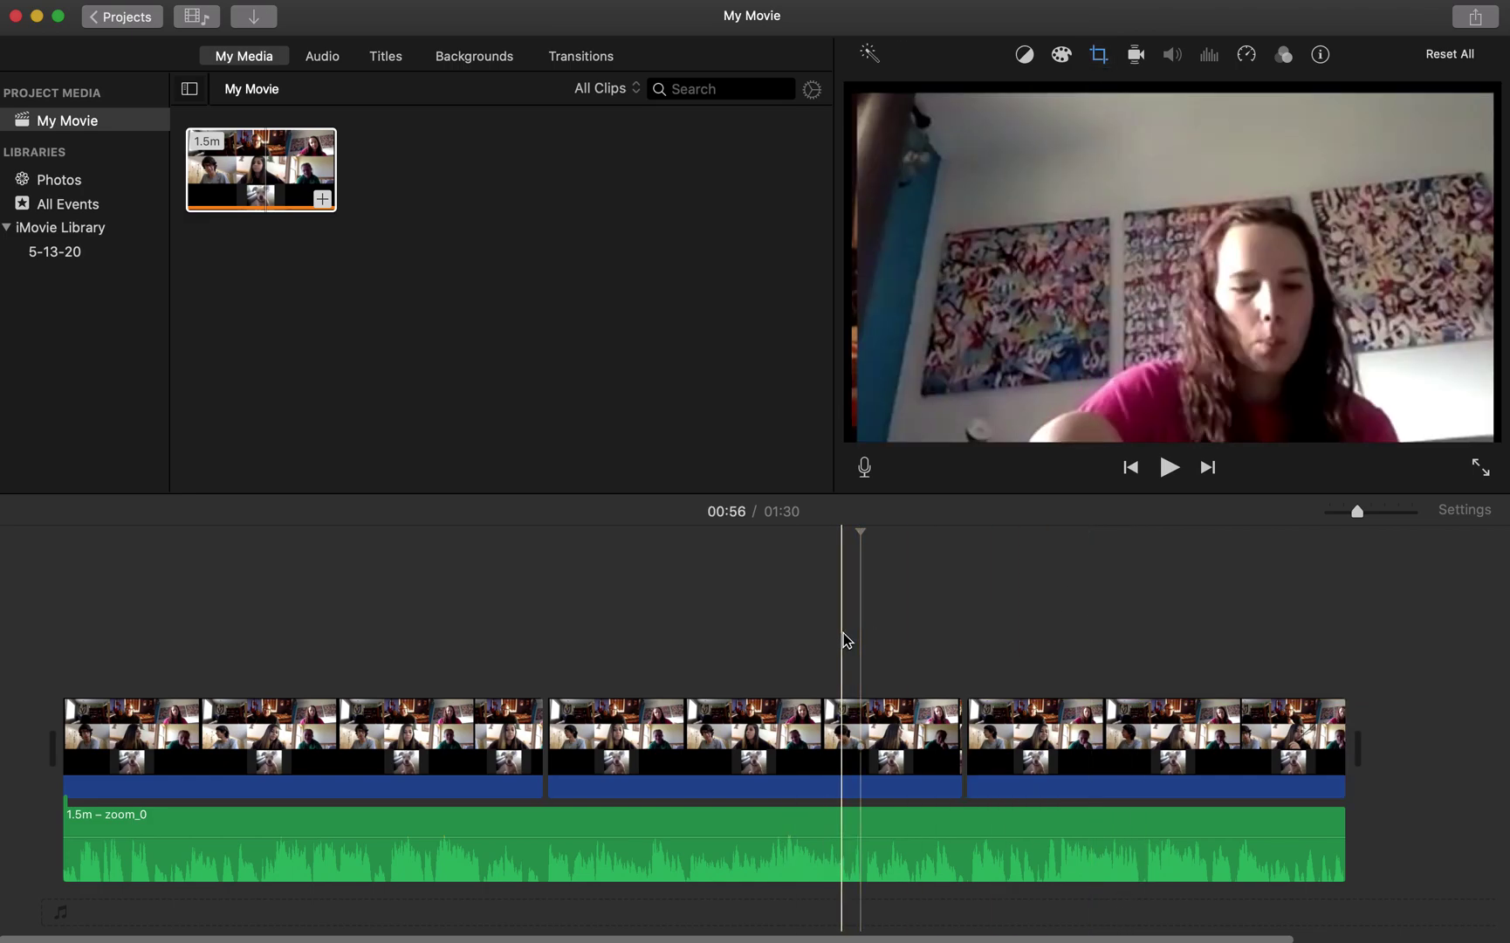